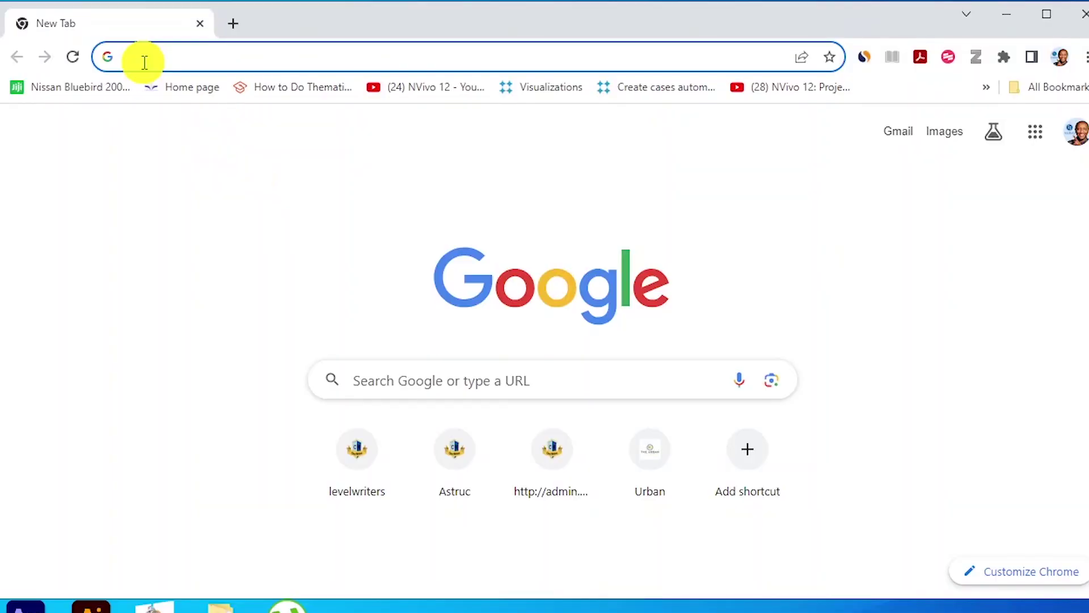
Step: Search Chrome for 'otter ai' and open the Otter.ai homepage from the results
type("otter ai")
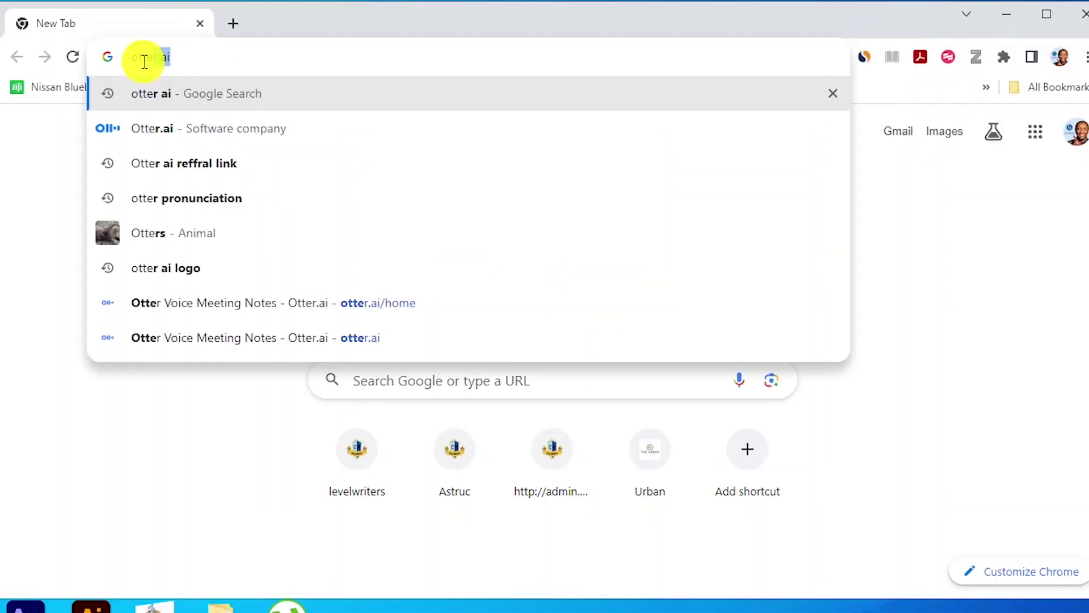
key("Return")
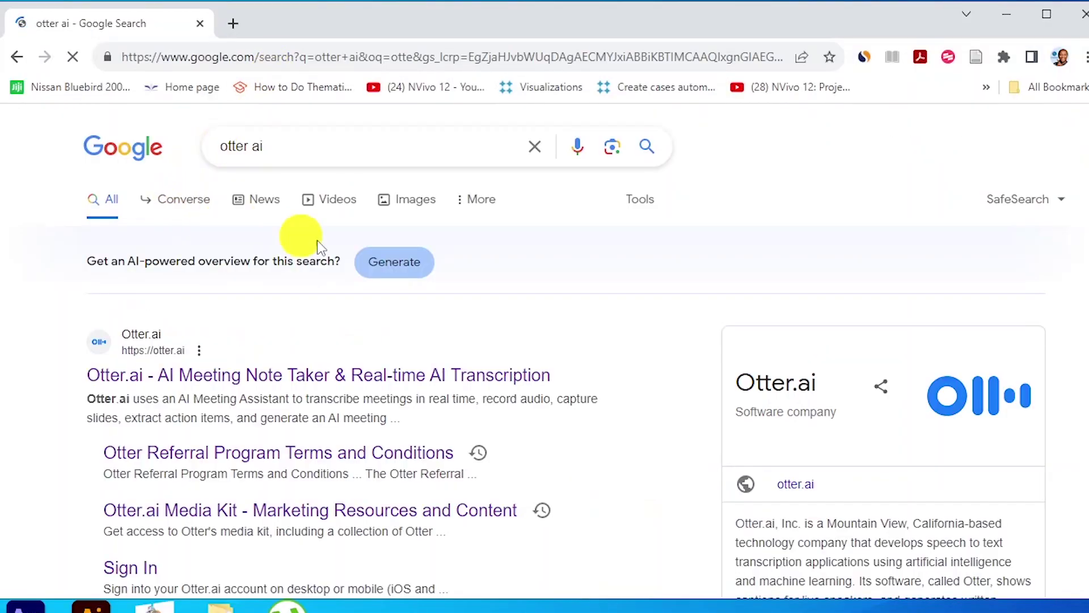
left_click(255, 374)
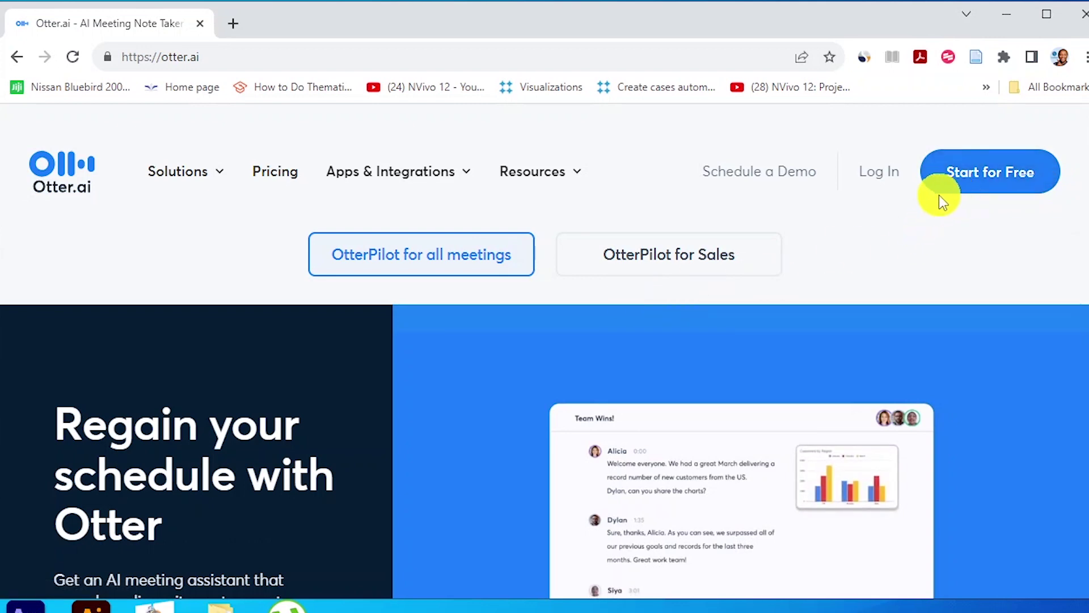
Step: Start a free sign-up and choose Get Started under the Basic plan
left_click(985, 183)
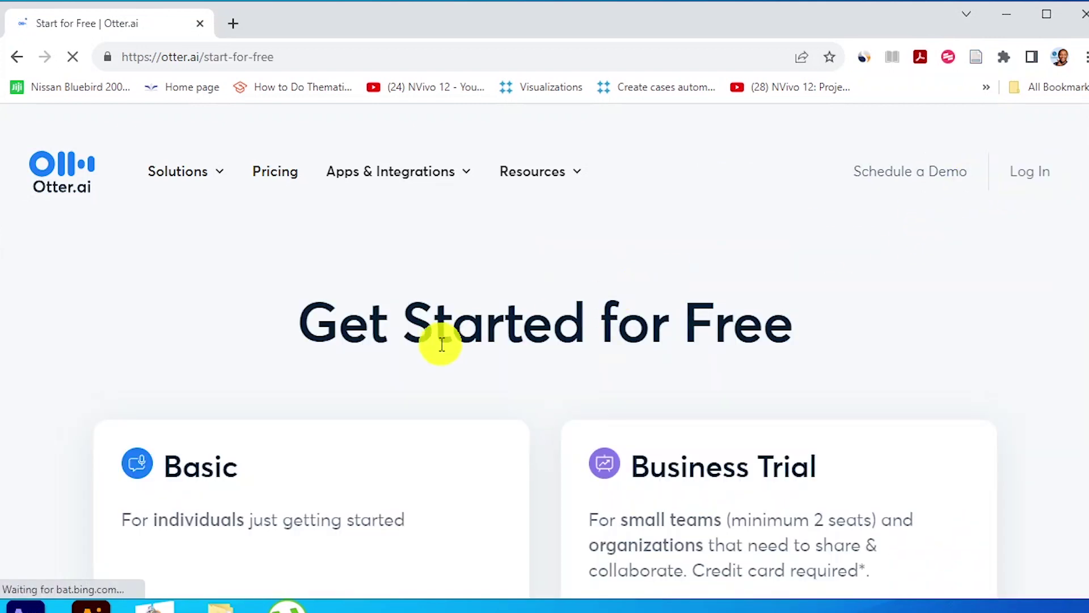
scroll(438, 343, "down", 10)
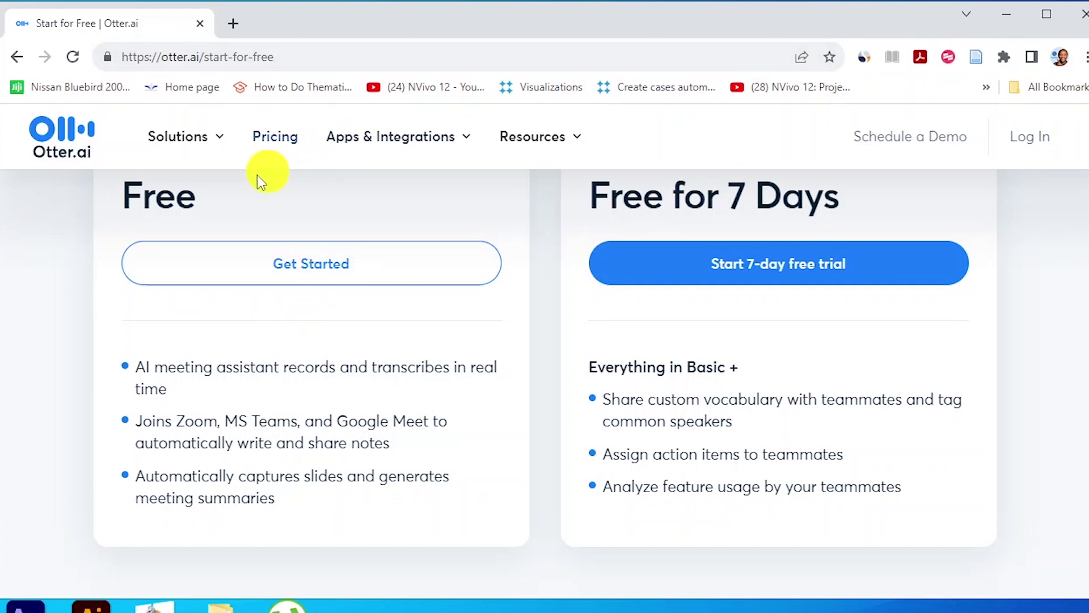
left_click(273, 149)
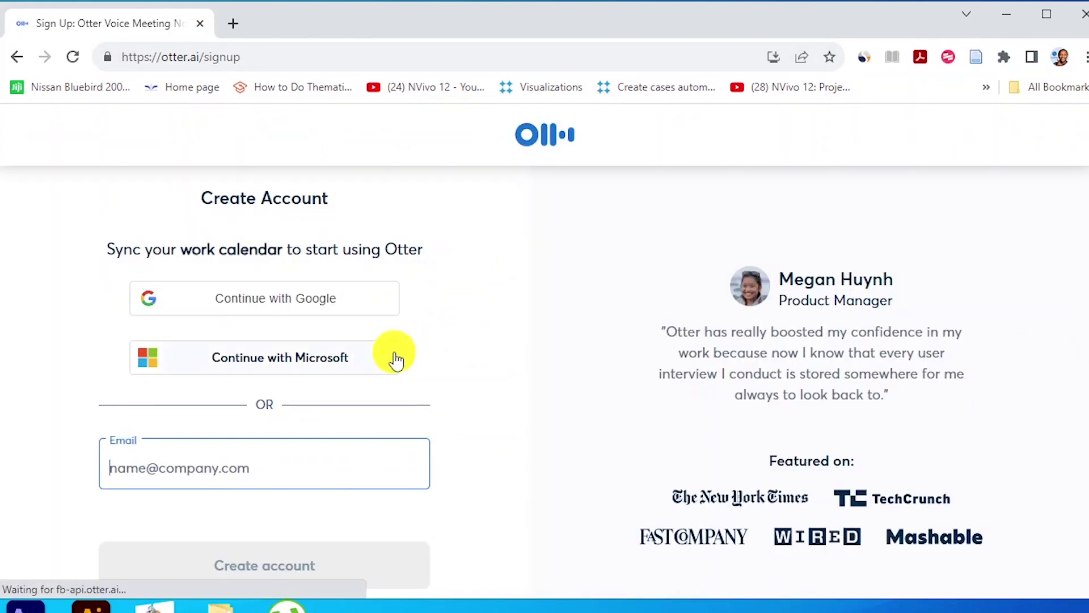
Step: Sign up for Otter with a Google account and confirm the sign-in
left_click(278, 301)
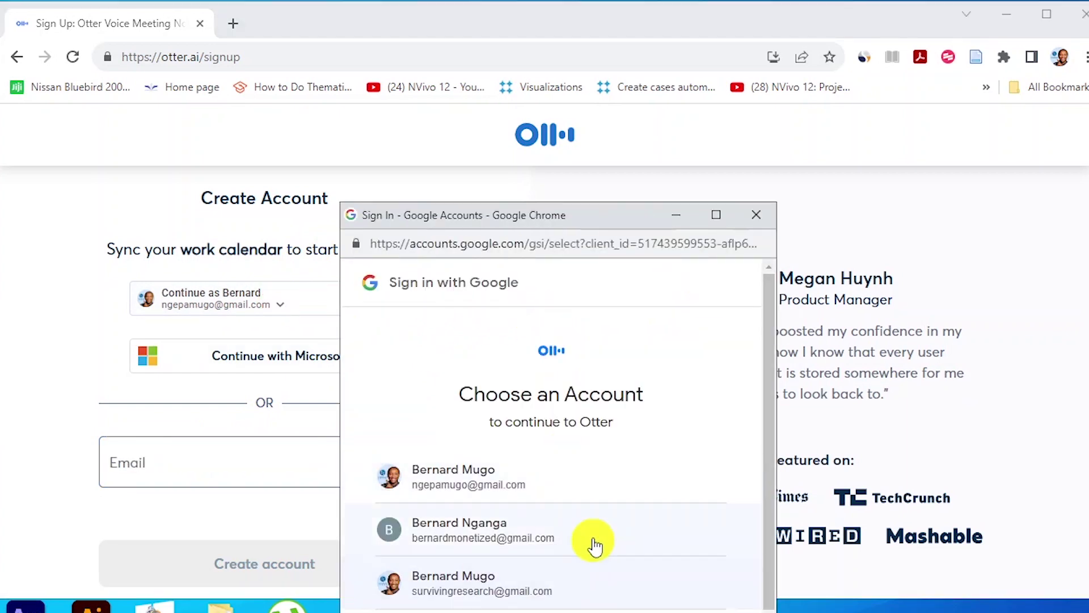
scroll(564, 501, "down", 3)
left_click(565, 510)
left_click(677, 592)
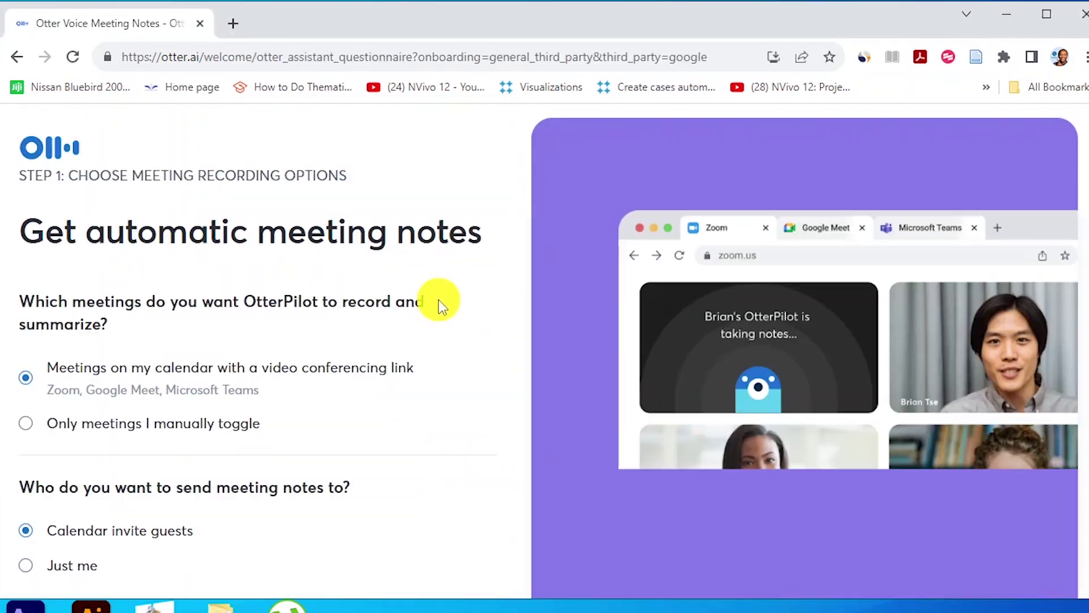
Step: Accept the meeting recording choices on the questionnaire and continue
scroll(413, 295, "down", 3)
scroll(413, 295, "up", 3)
scroll(413, 295, "down", 3)
scroll(413, 295, "up", 3)
scroll(134, 340, "down", 2)
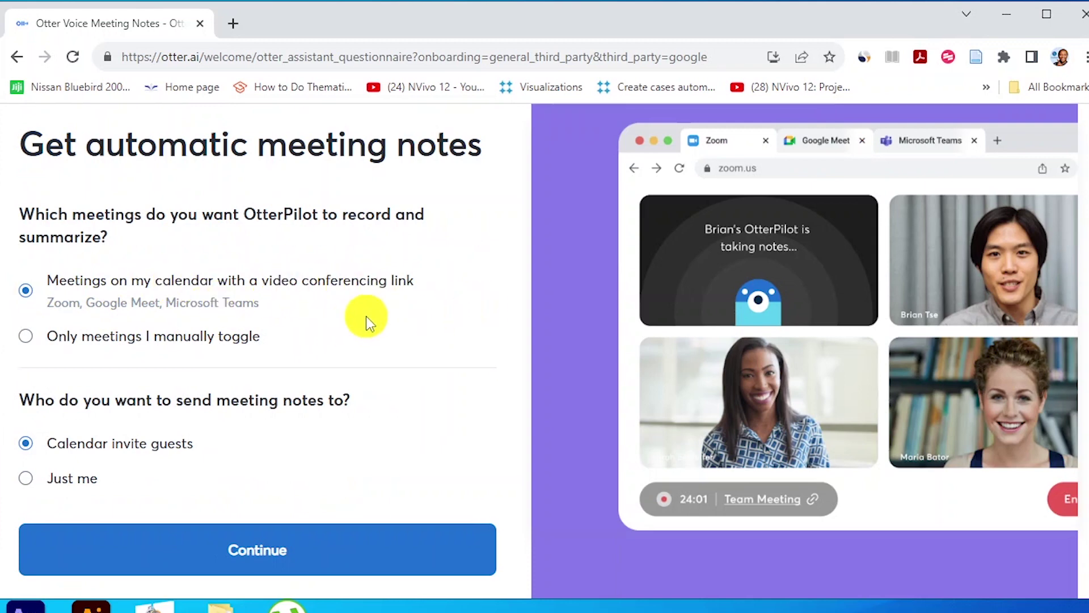
scroll(244, 359, "down", 1)
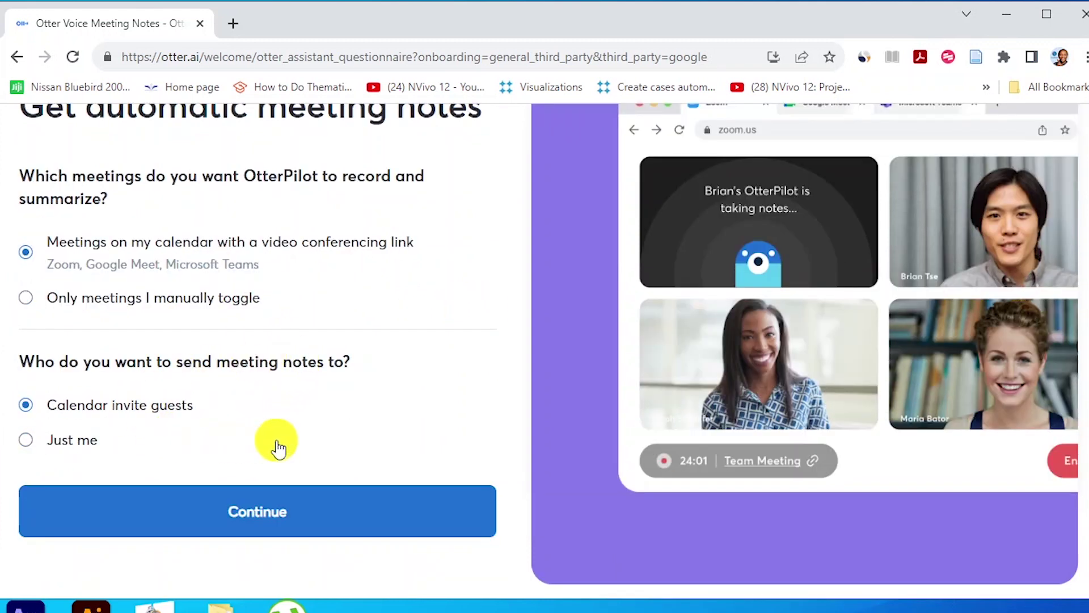
left_click(318, 511)
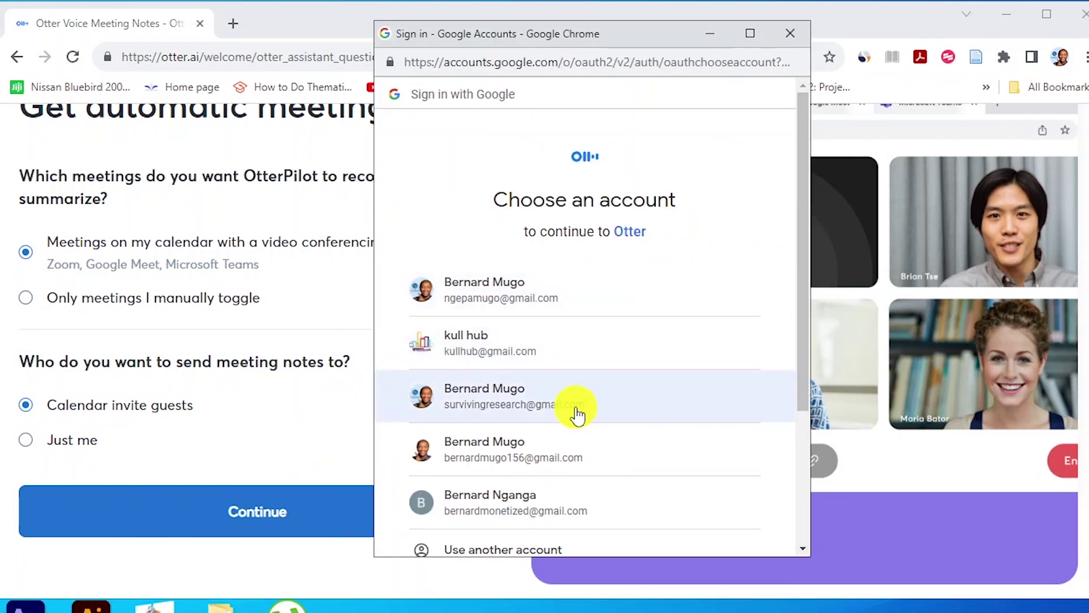
Step: Grant Otter access to the Google calendar and postpone the Slack app
scroll(568, 397, "down", 3)
left_click(569, 281)
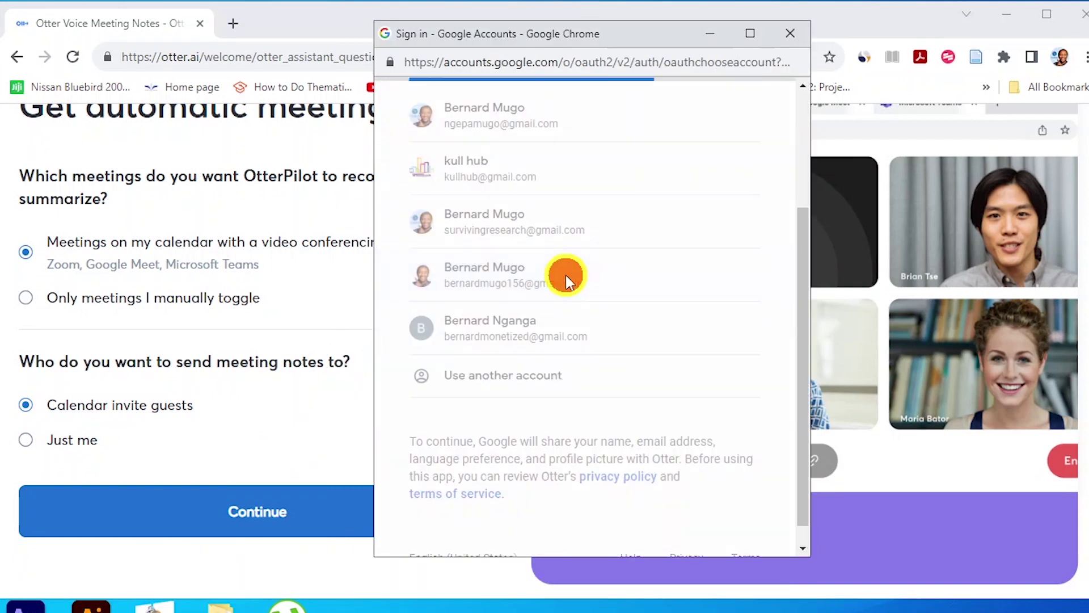
scroll(615, 315, "down", 3)
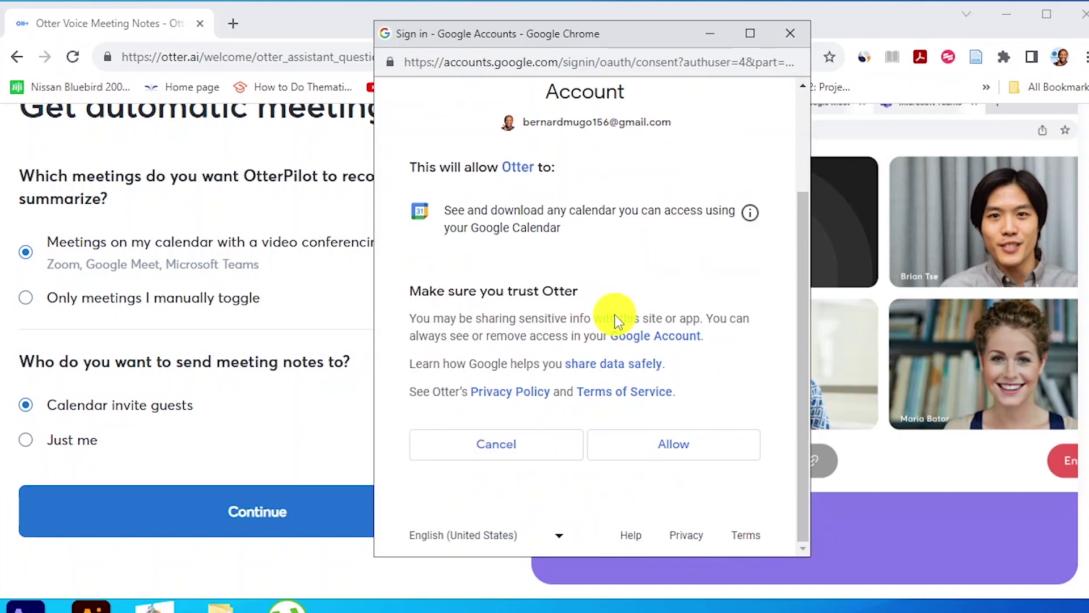
left_click(648, 445)
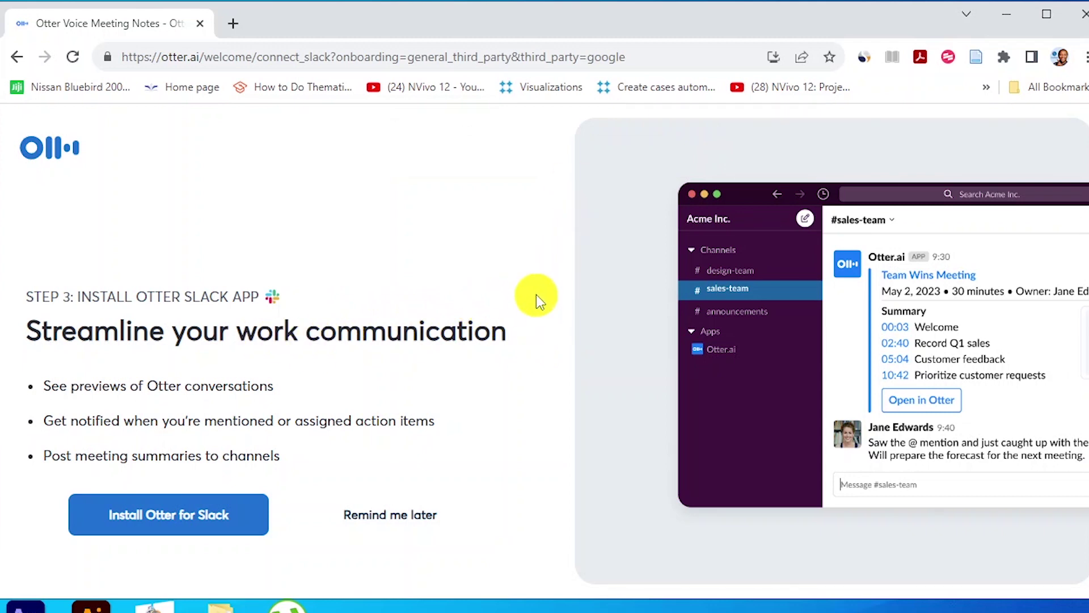
left_click(417, 522)
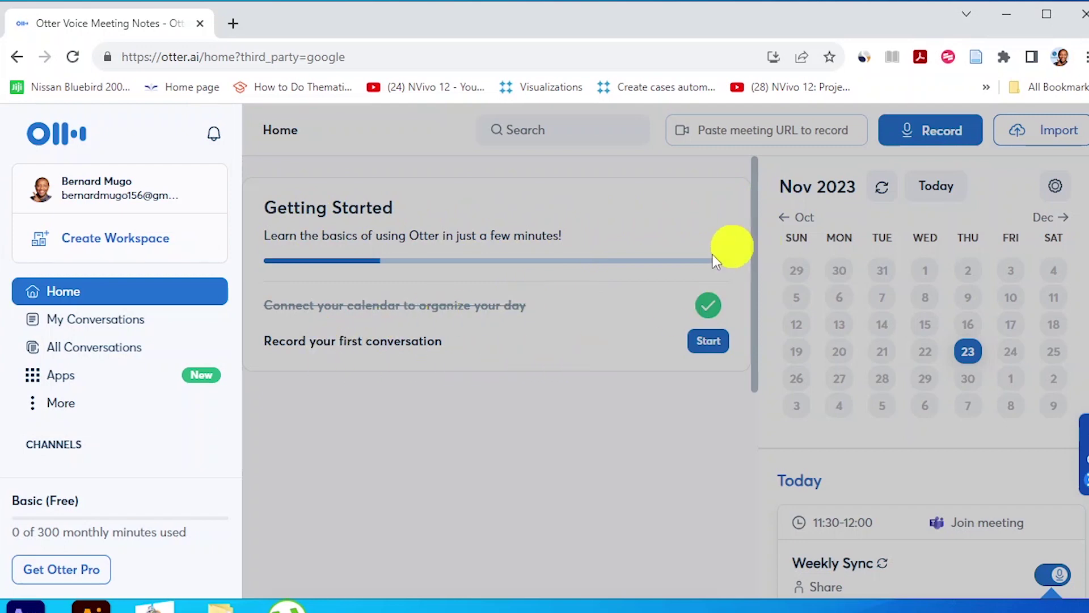
Step: Dismiss the home overlay and review the Today panel's Weekly Sync meeting
left_click(502, 392)
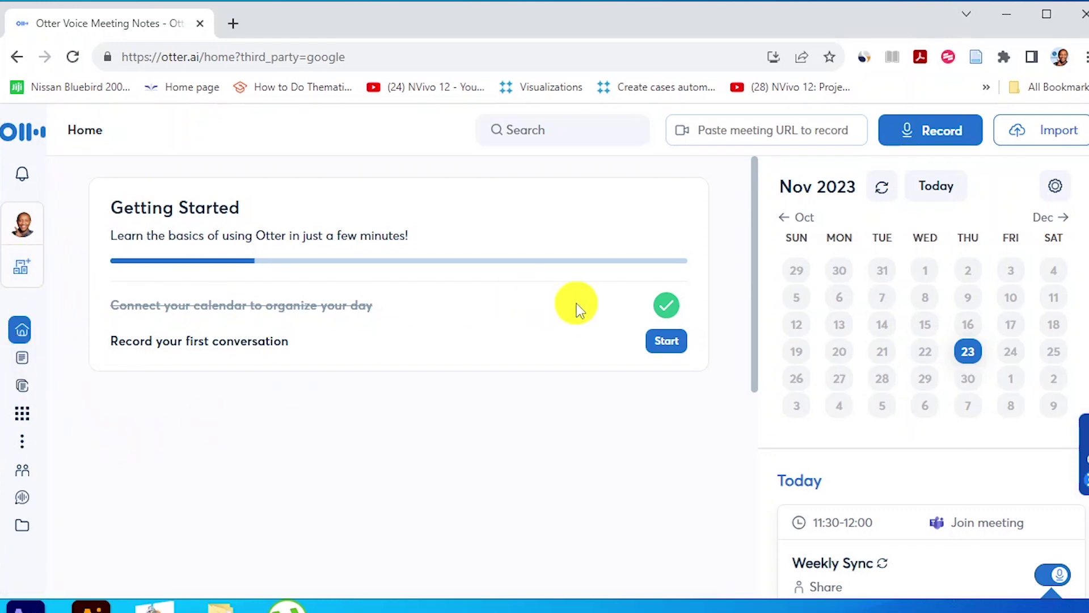
scroll(964, 306, "down", 5)
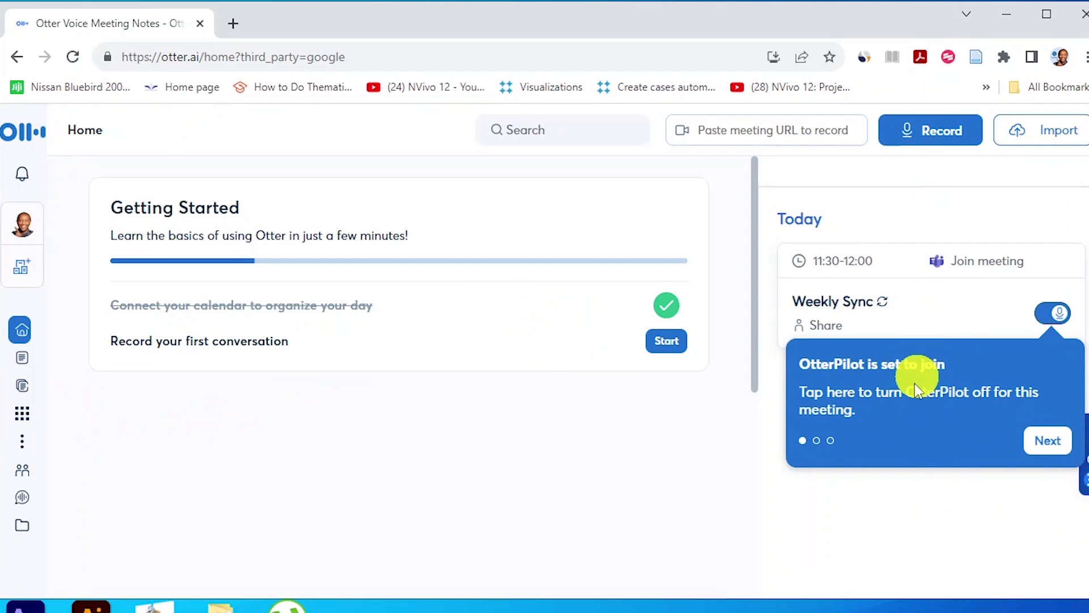
scroll(919, 256, "up", 5)
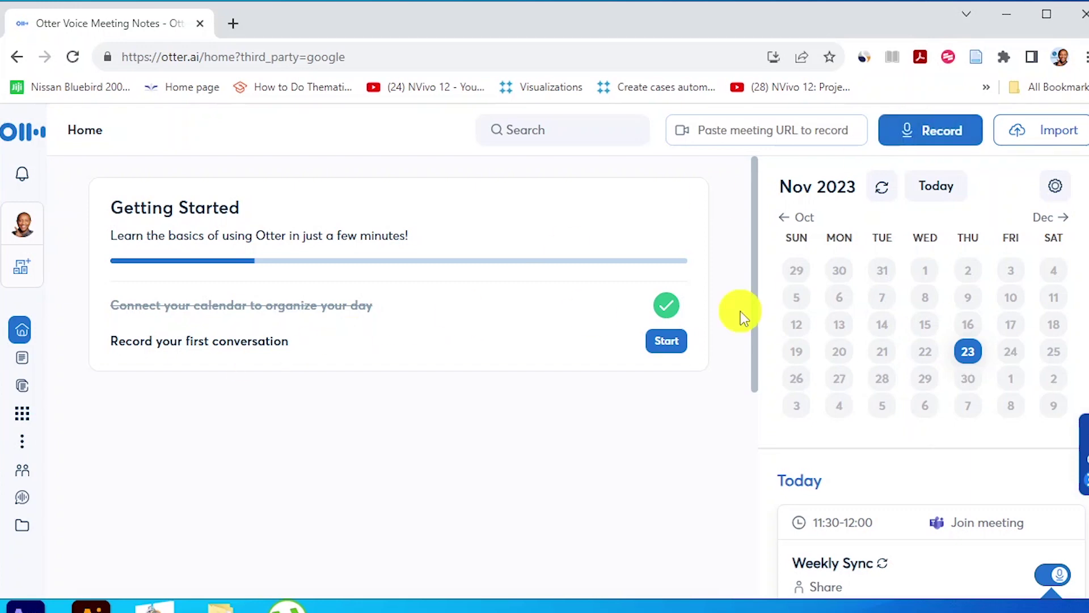
Step: Start a live recording and dismiss the 30-minute transcription limit notice
left_click(928, 141)
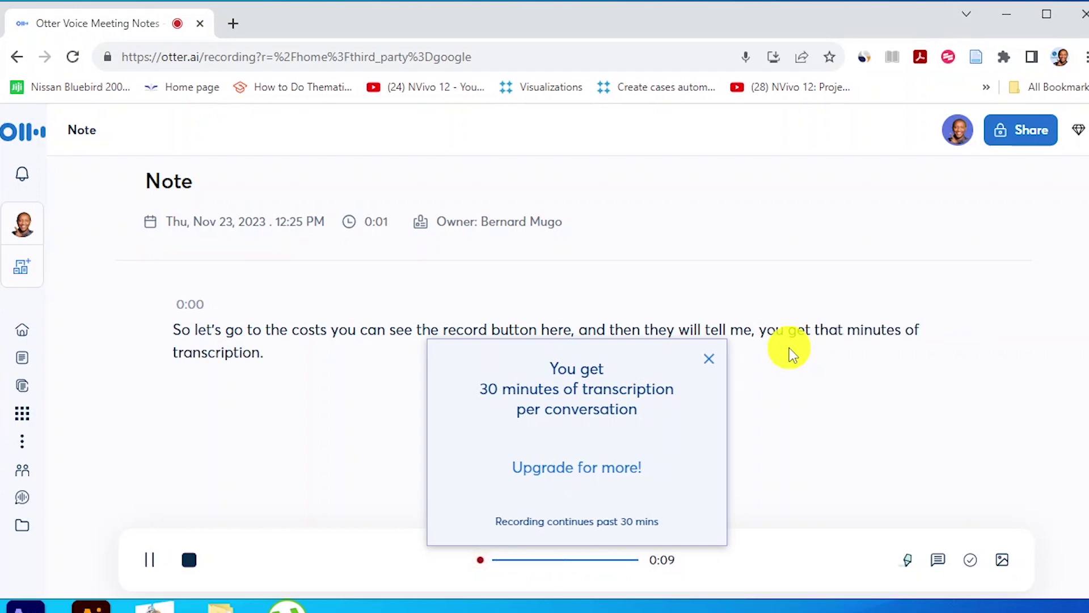
left_click(709, 358)
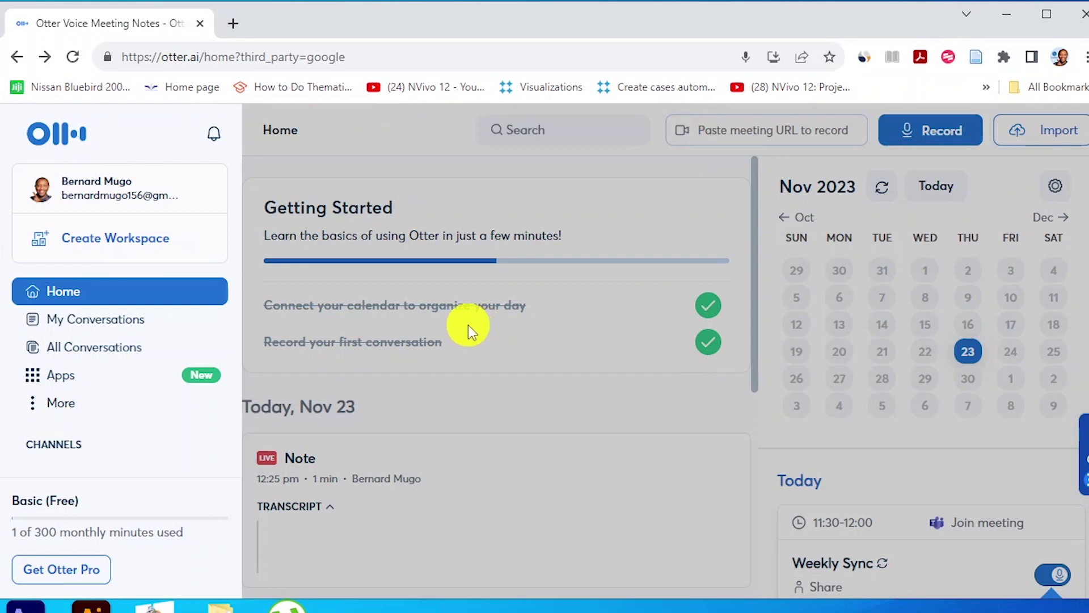
Step: Open the recorded Note and play its audio back, pausing at 0:24
left_click(536, 405)
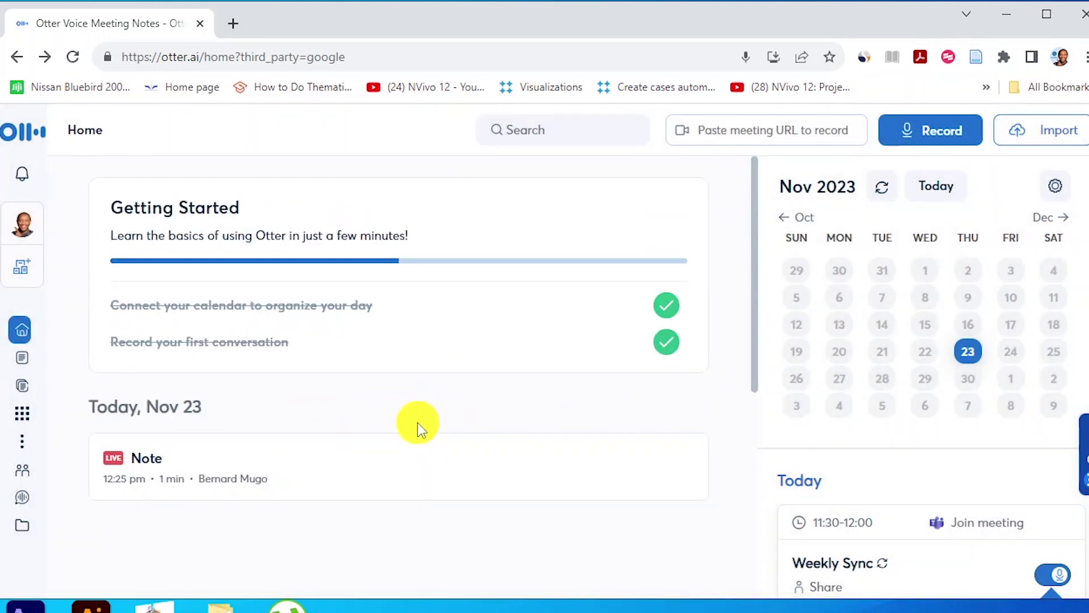
left_click(322, 481)
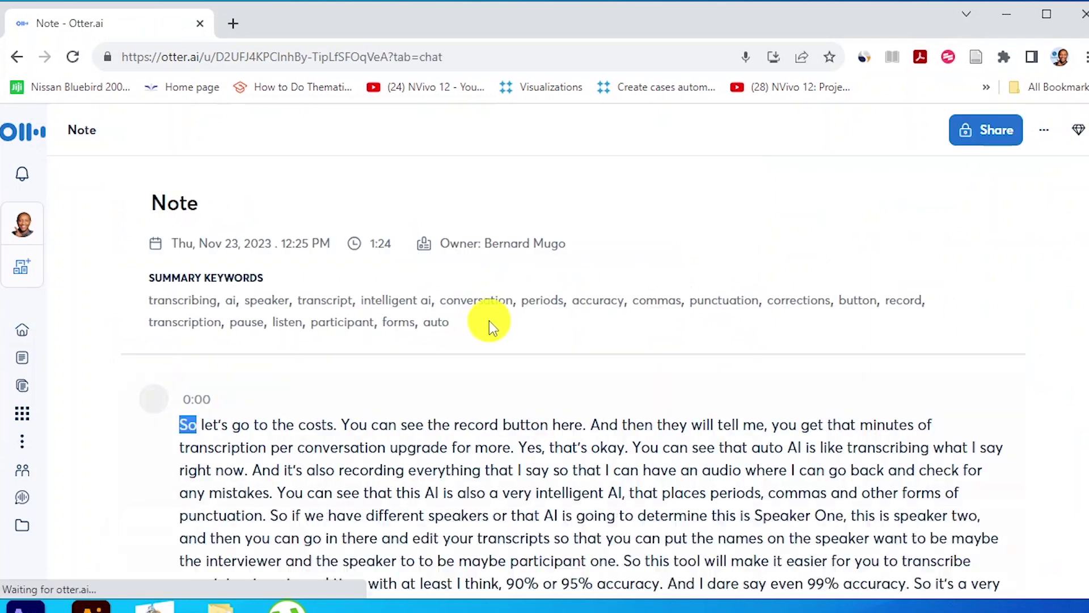
scroll(654, 319, "down", 3)
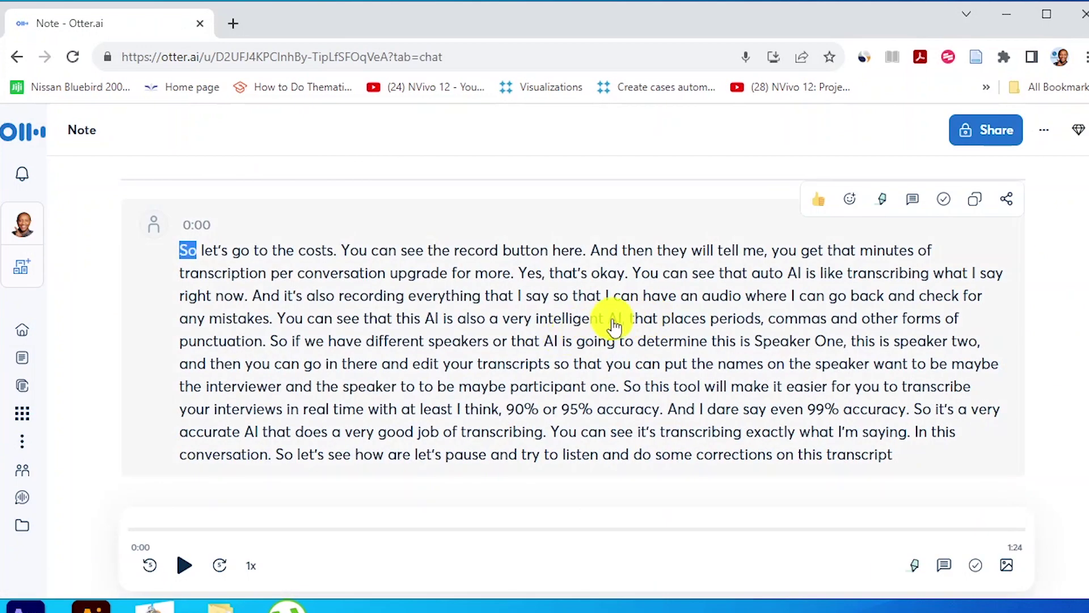
scroll(624, 347, "down", 5)
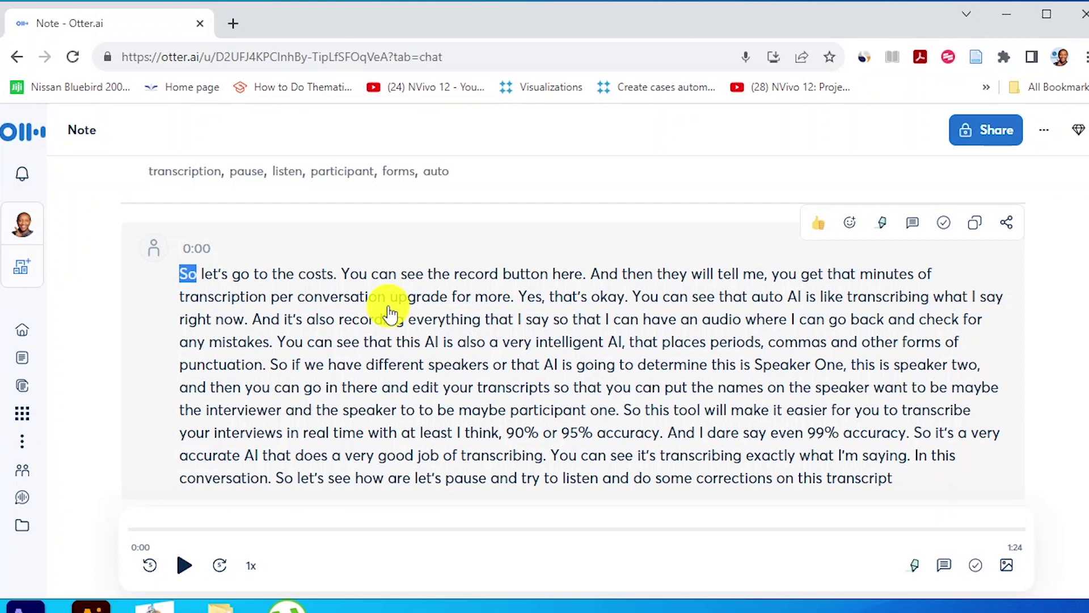
left_click(186, 566)
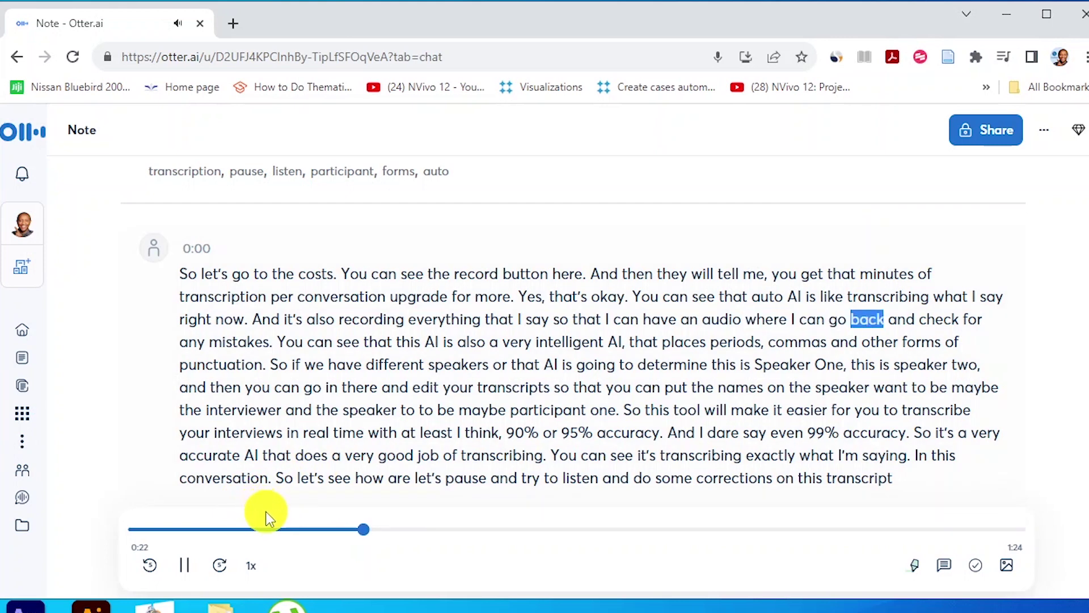
left_click(185, 565)
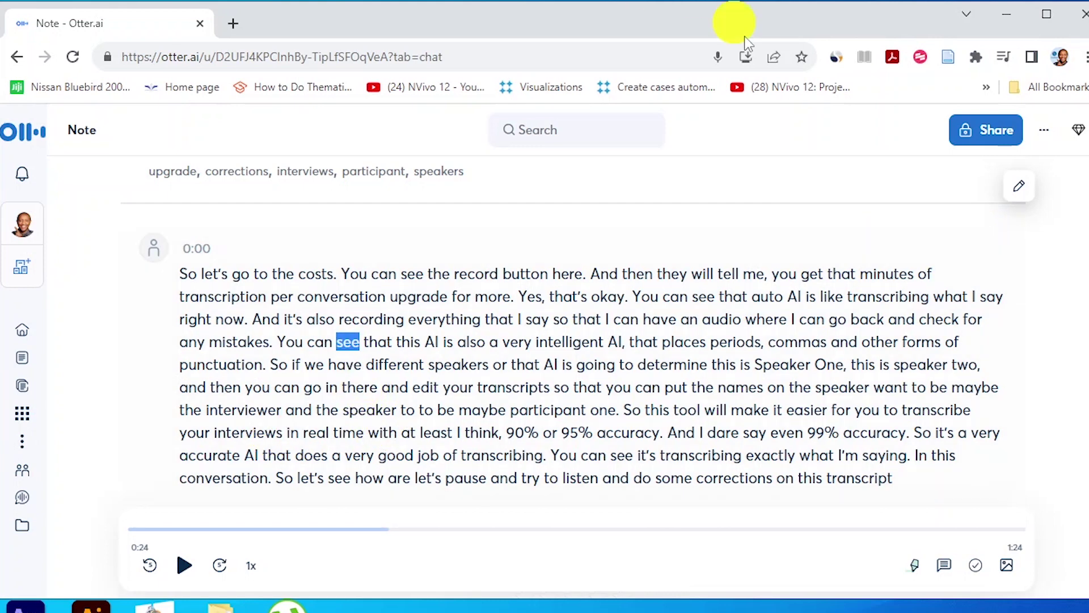
left_click(1050, 136)
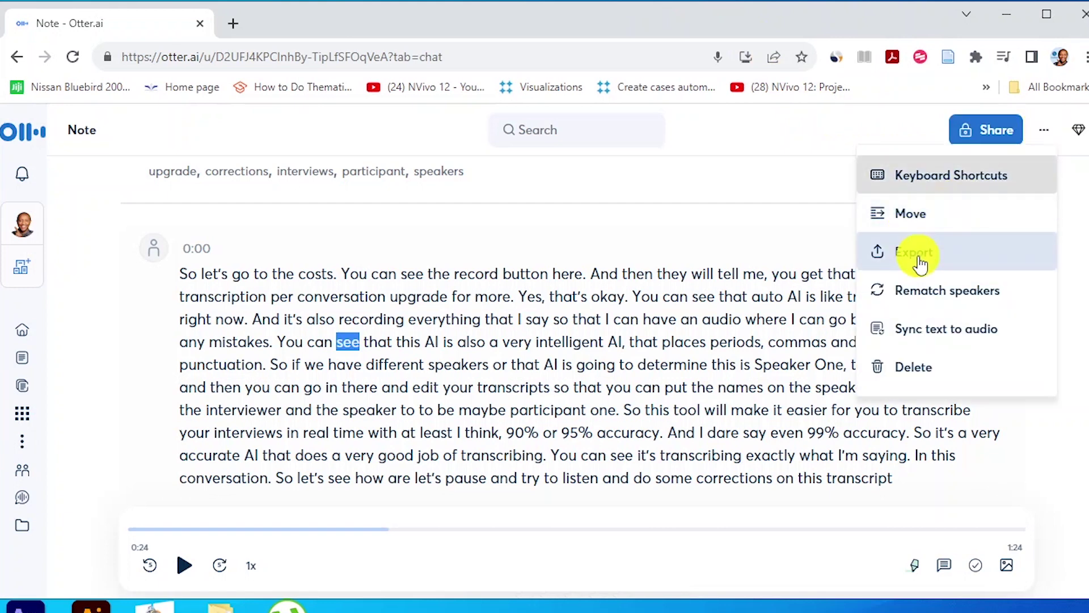
Step: Export the Note transcript in txt format with the Audio option switched on
left_click(915, 253)
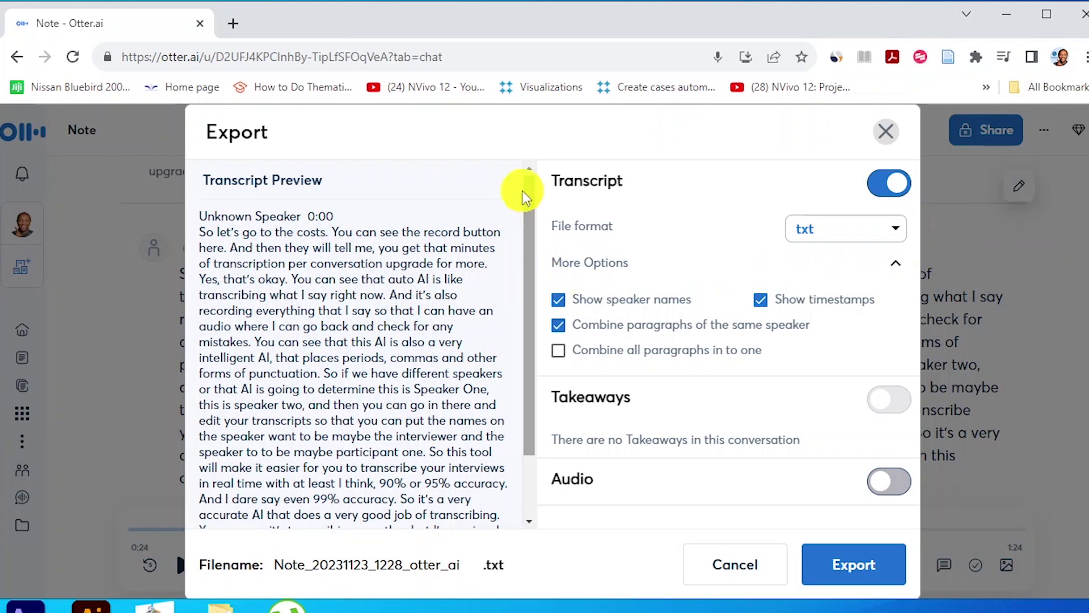
scroll(363, 284, "down", 2)
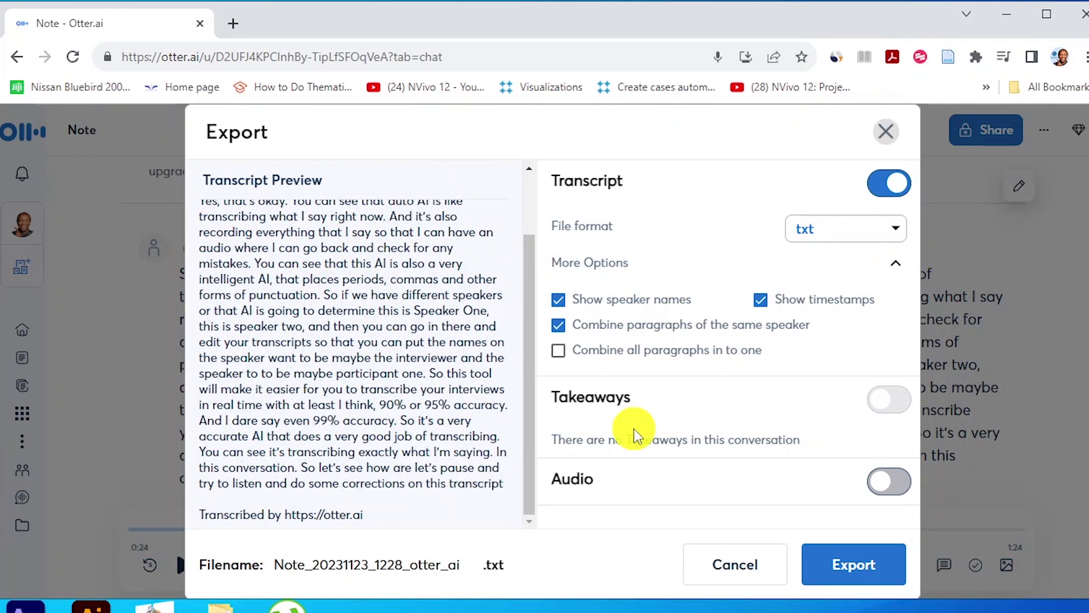
left_click(876, 487)
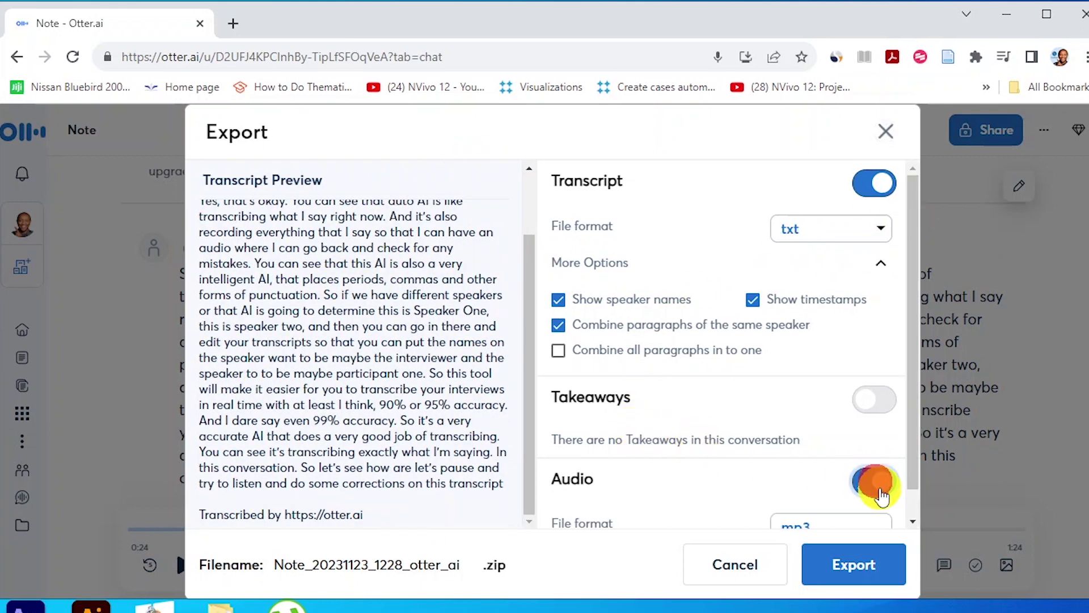
scroll(656, 465, "down", 1)
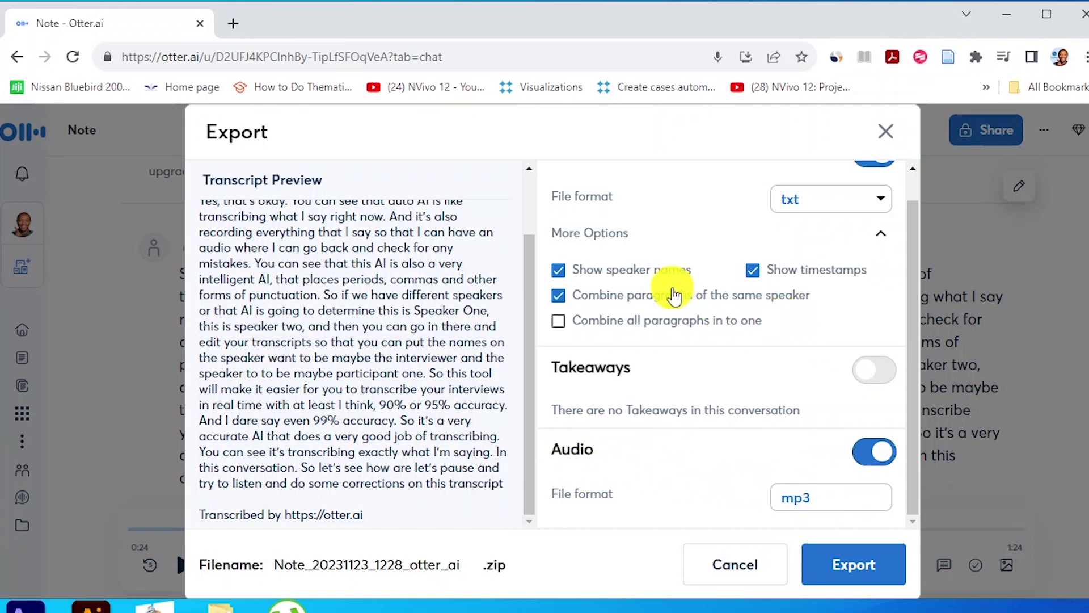
left_click(870, 202)
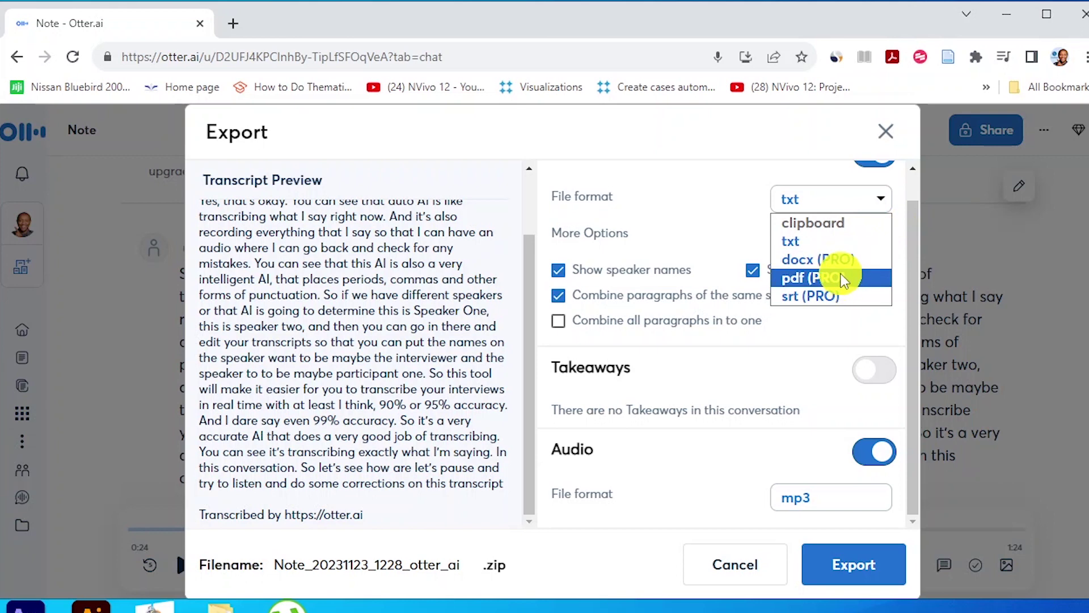
left_click(798, 241)
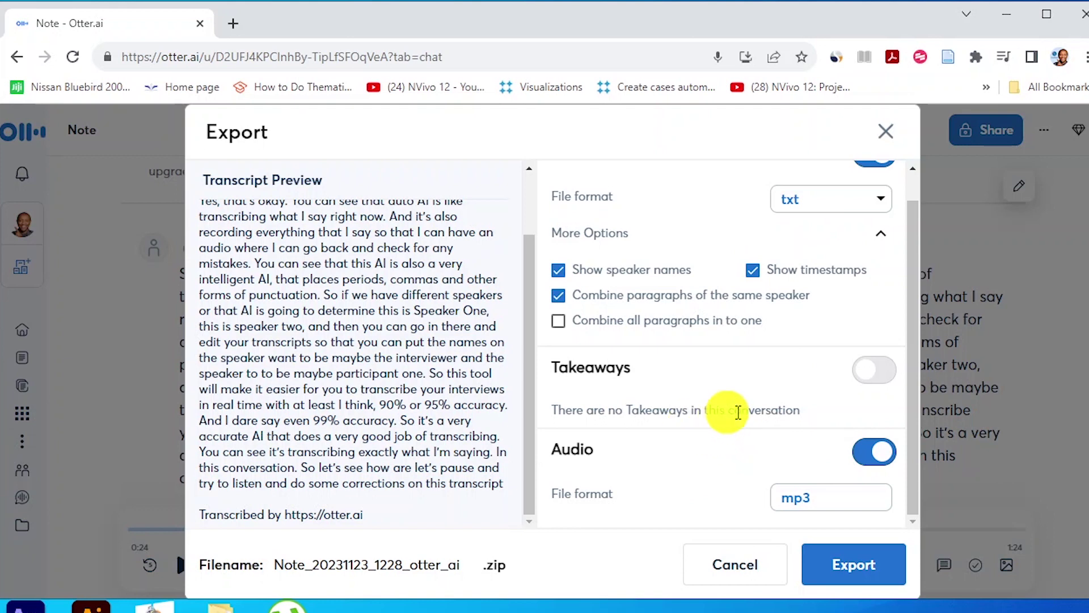
left_click(846, 560)
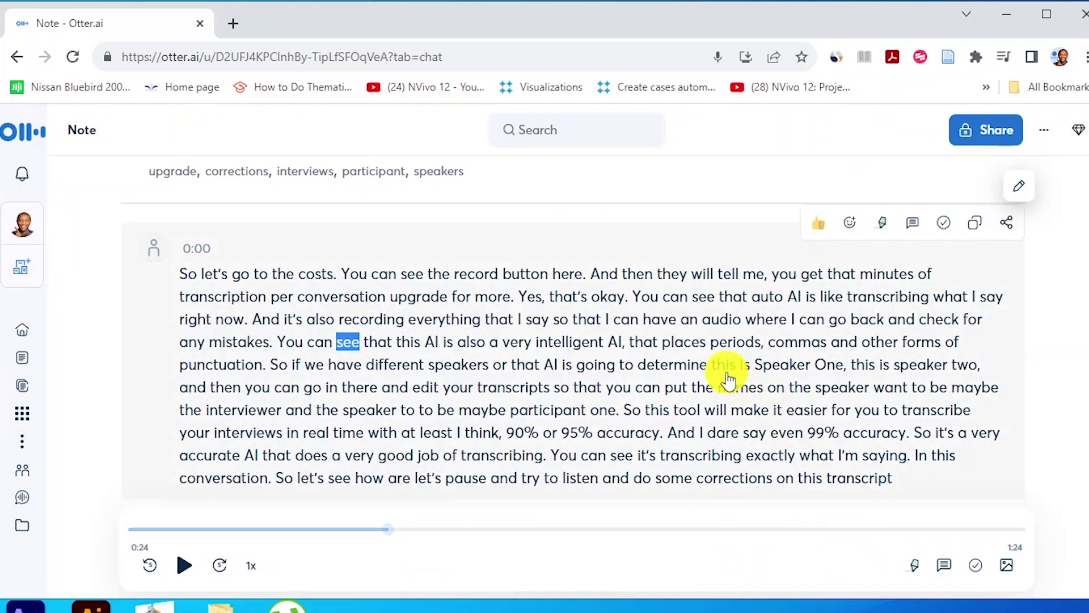
Step: Dismiss the WinRAR notice, play Note.mp3, then open Note.txt in Notepad
left_click(880, 161)
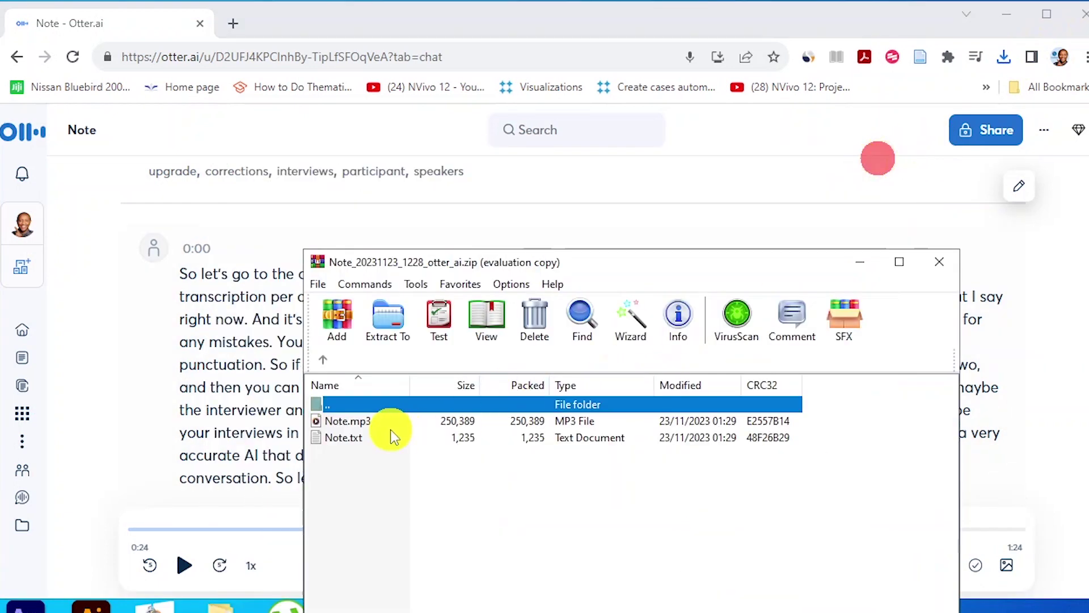
left_click(363, 422)
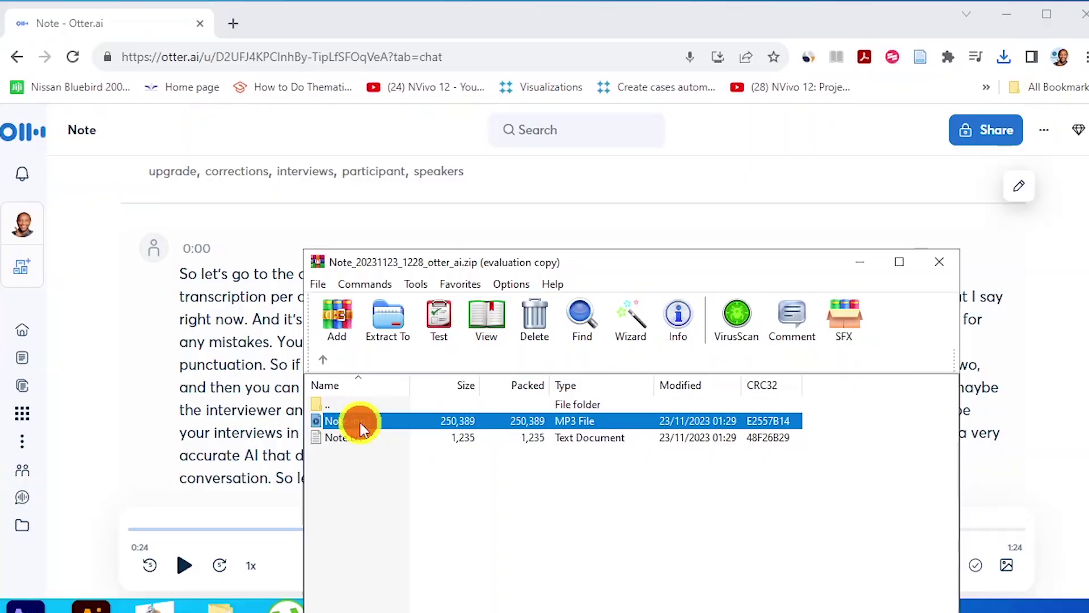
double_click(360, 422)
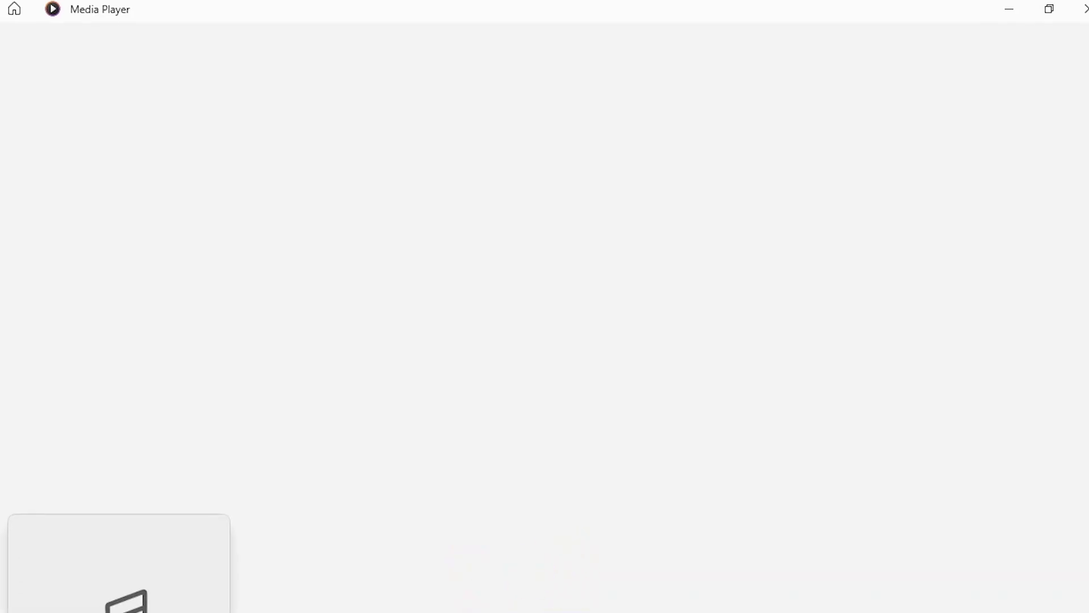
left_click(1081, 9)
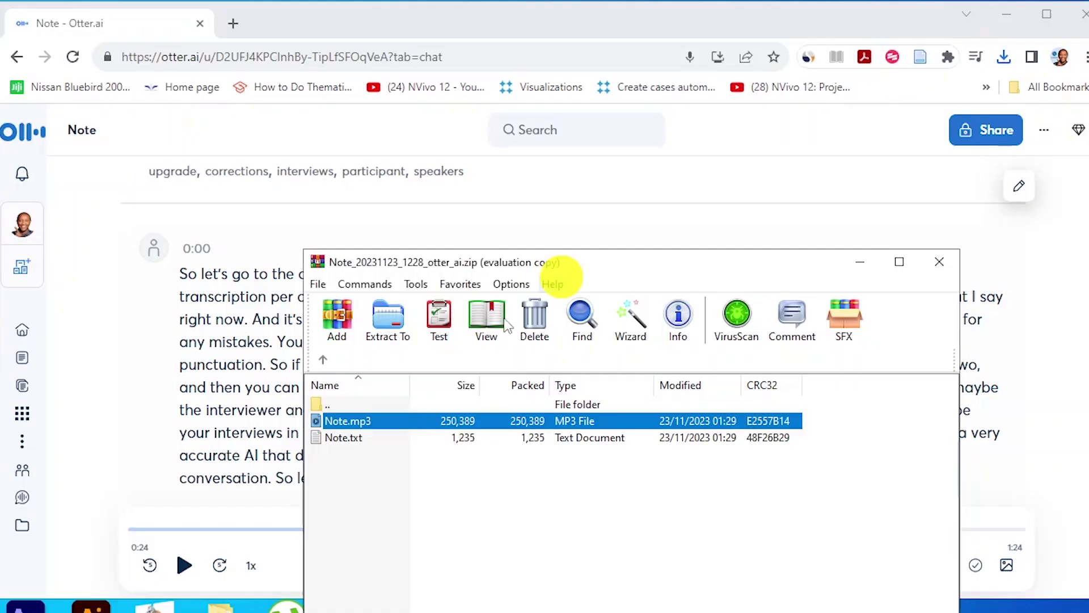
left_click(345, 436)
double_click(345, 434)
Step: Reposition Notepad and select and copy the whole transcript text
left_click_drag(555, 150, 518, 35)
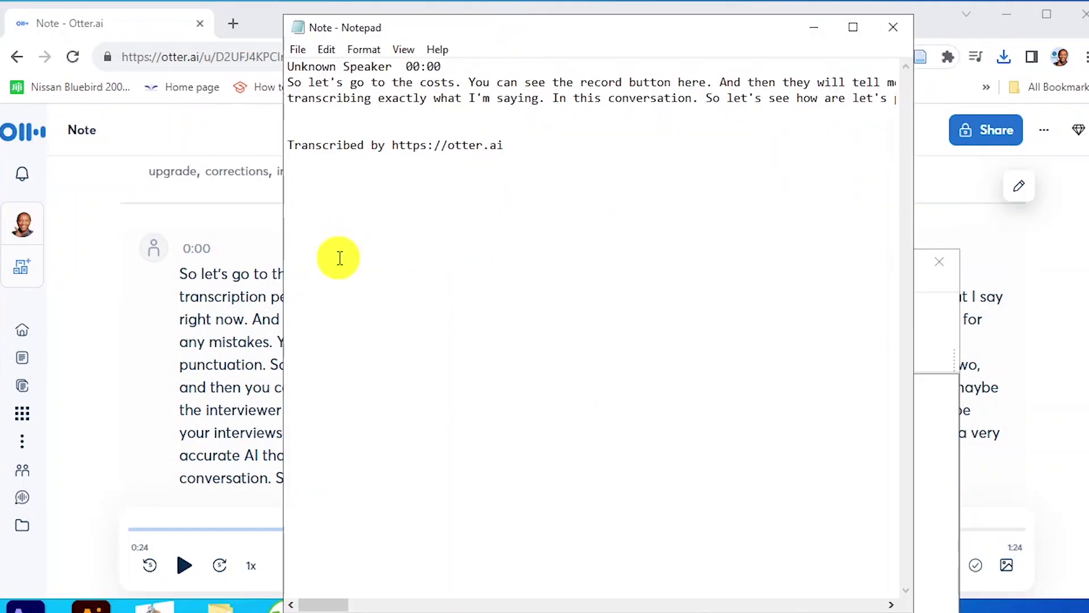
left_click_drag(347, 605, 318, 596)
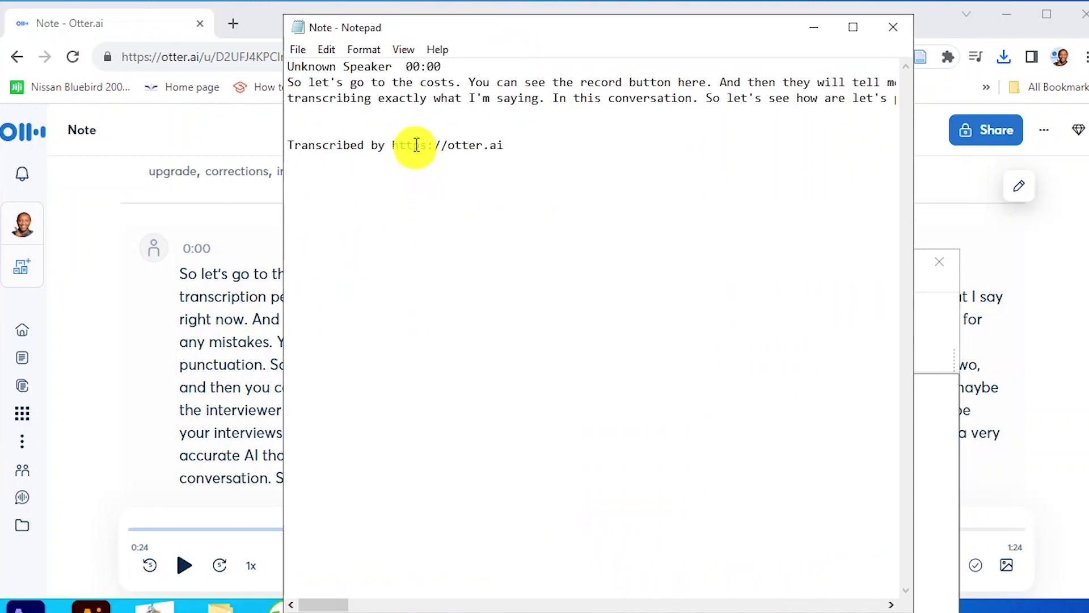
left_click(418, 114)
key("ctrl+a")
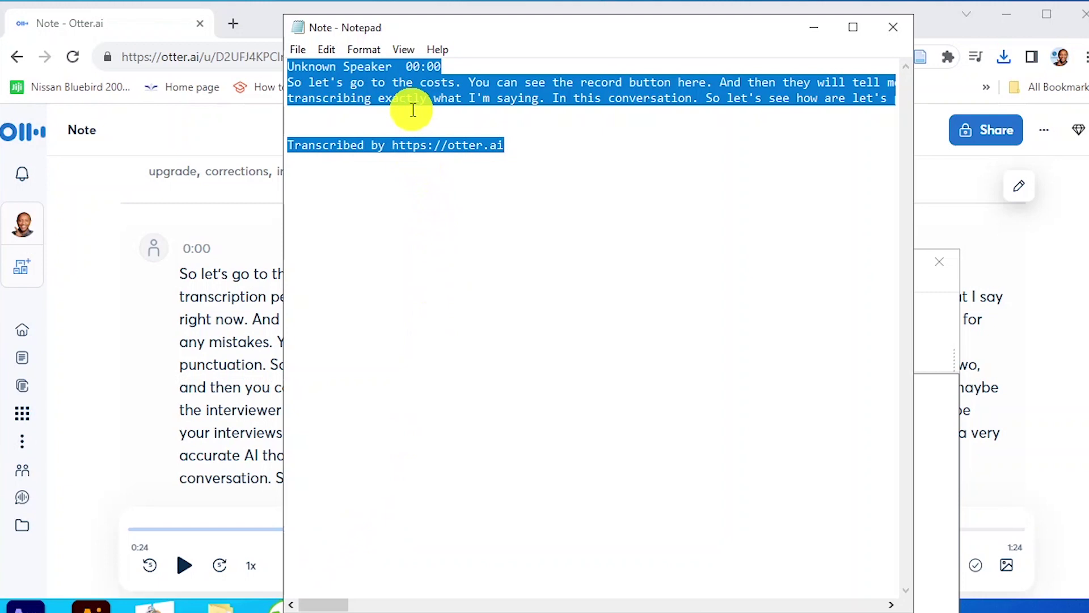
Step: Launch Word, create a blank document, and paste the transcript into it
key("super")
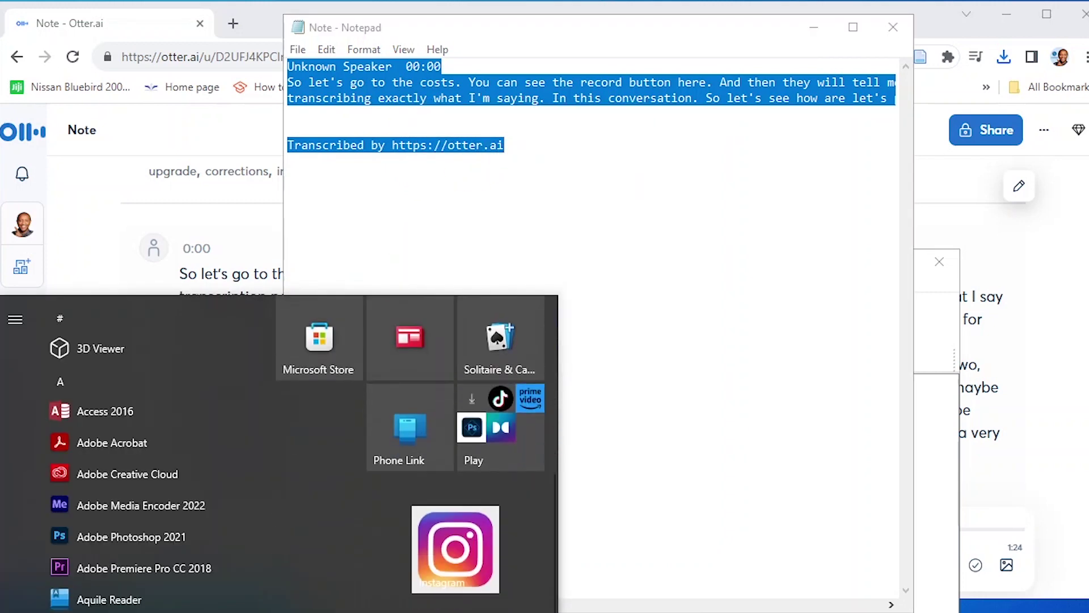
type("word")
key("Return")
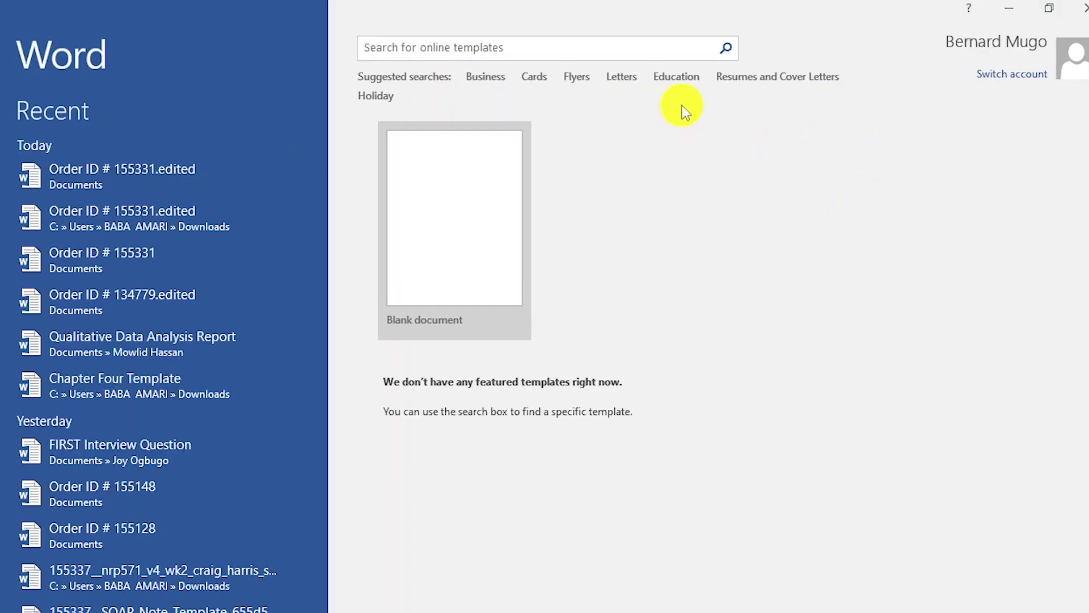
left_click(455, 219)
right_click(291, 228)
left_click(323, 304)
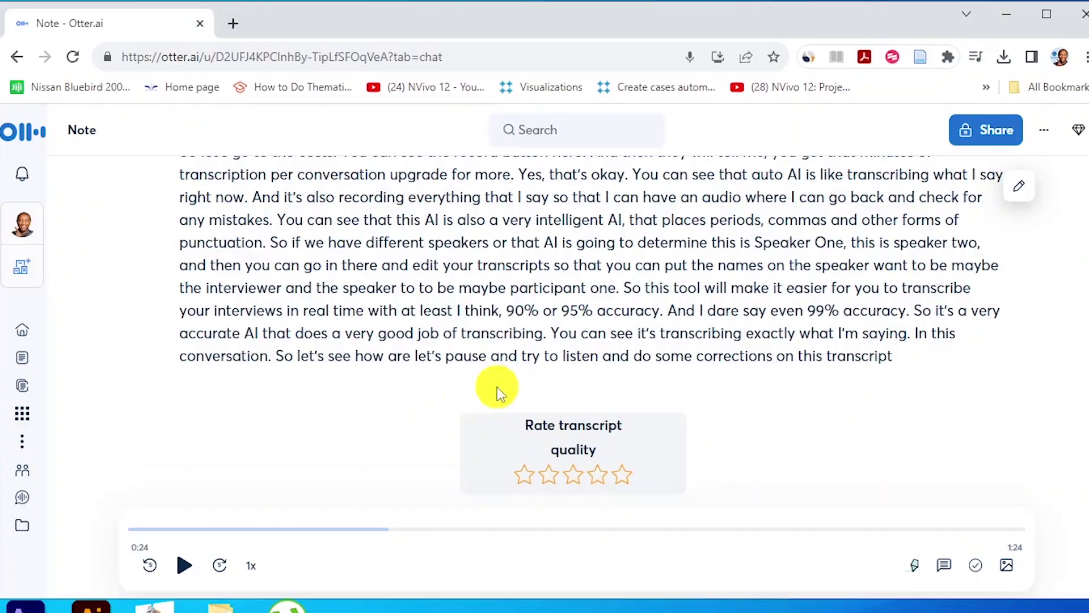
Step: Scroll to the top of the Otter.ai Note page to show its keywords and speakers
scroll(497, 386, "up", 5)
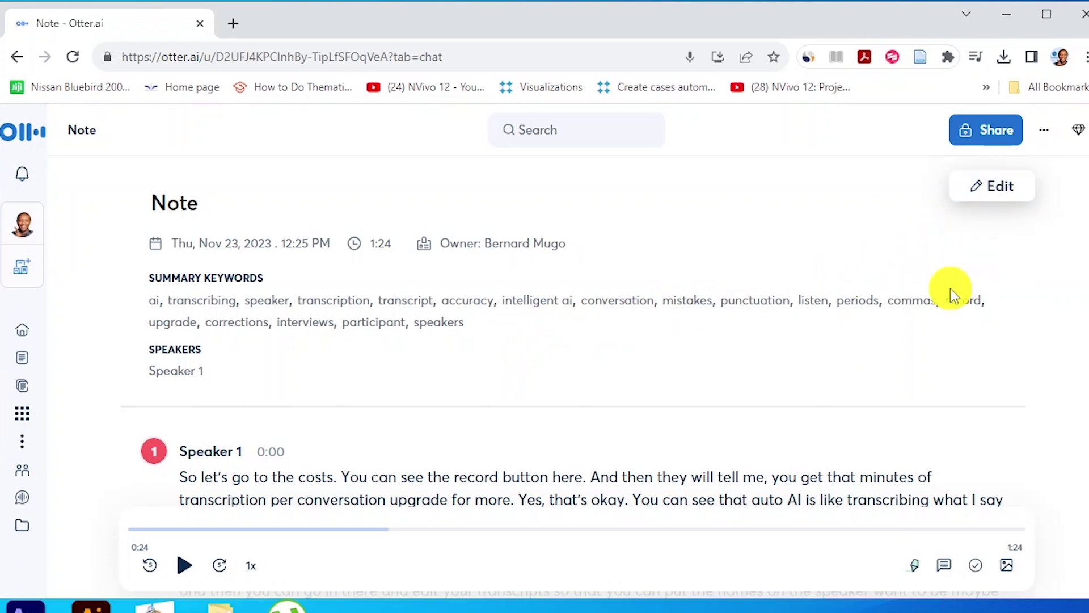
Step: Split the Speaker 1 paragraph so a new block starts at 0:24 with 'You can see that this AI'
left_click(1003, 190)
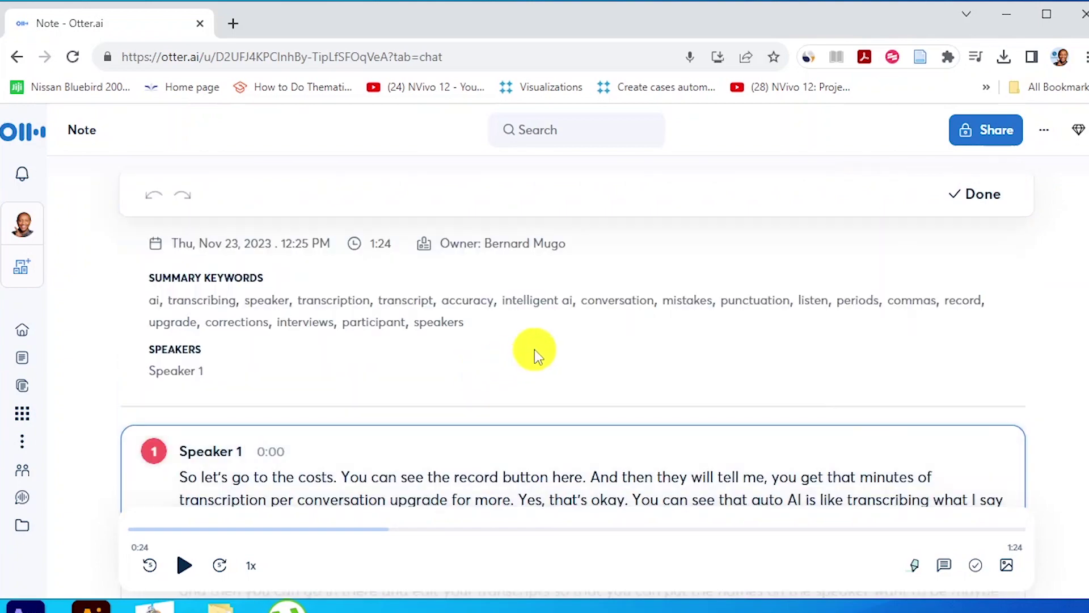
scroll(494, 348, "down", 3)
left_click(178, 567)
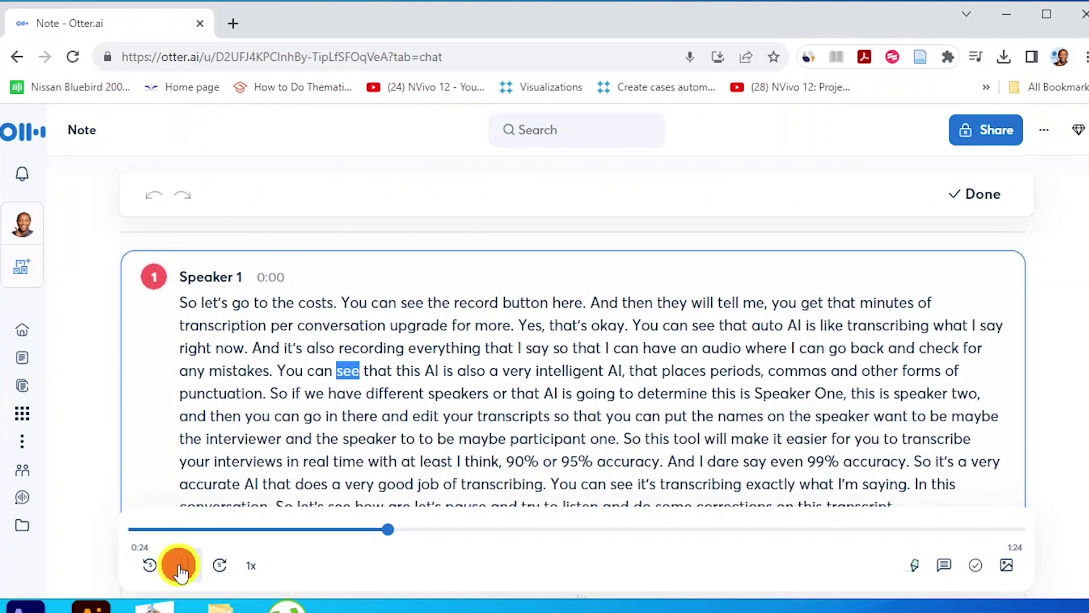
left_click(196, 549)
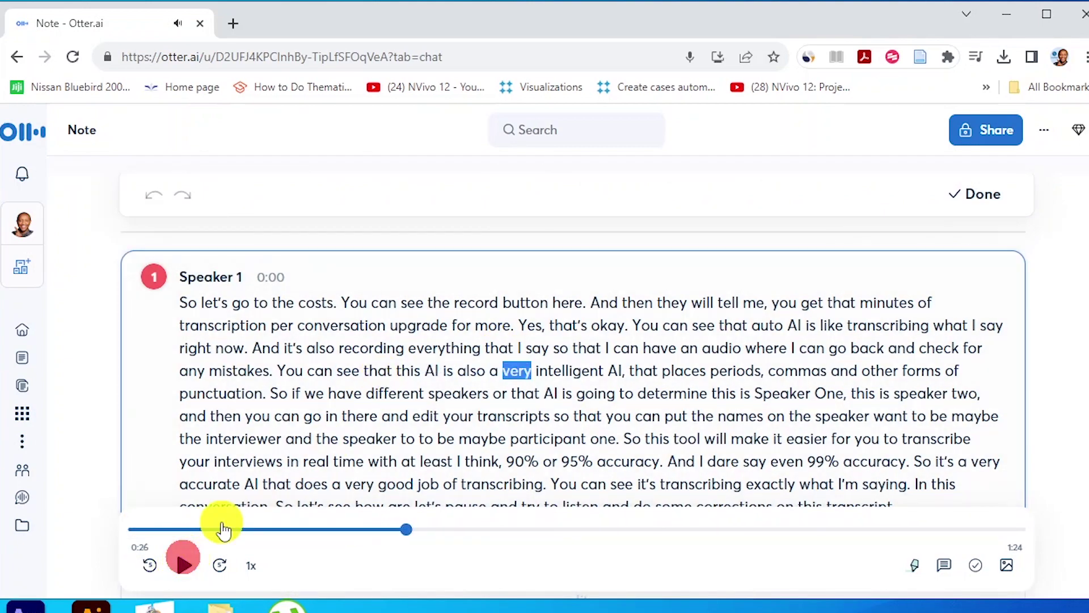
left_click(277, 370)
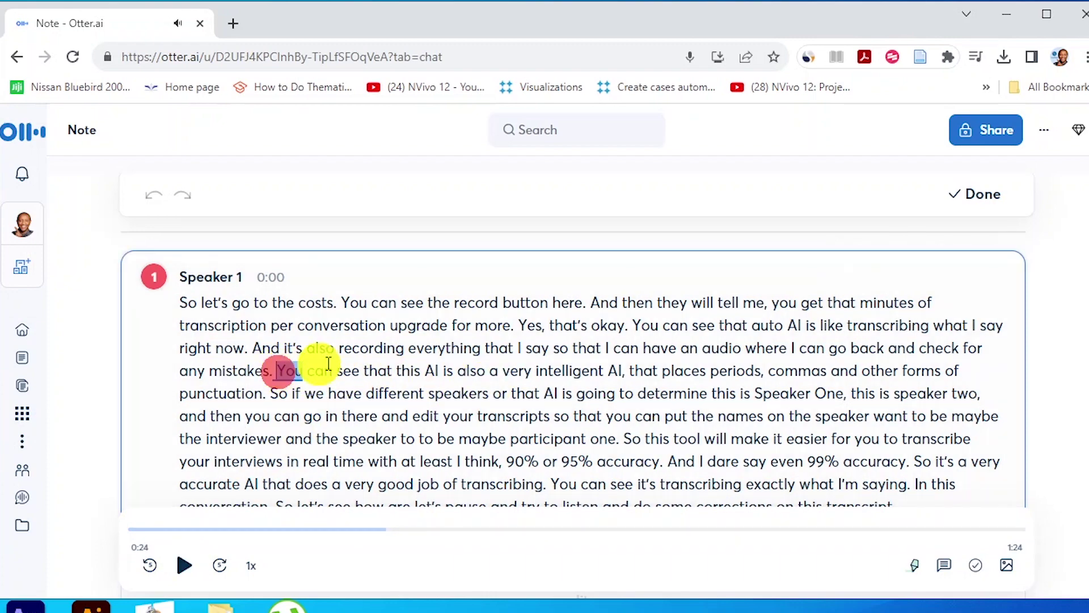
key("Return")
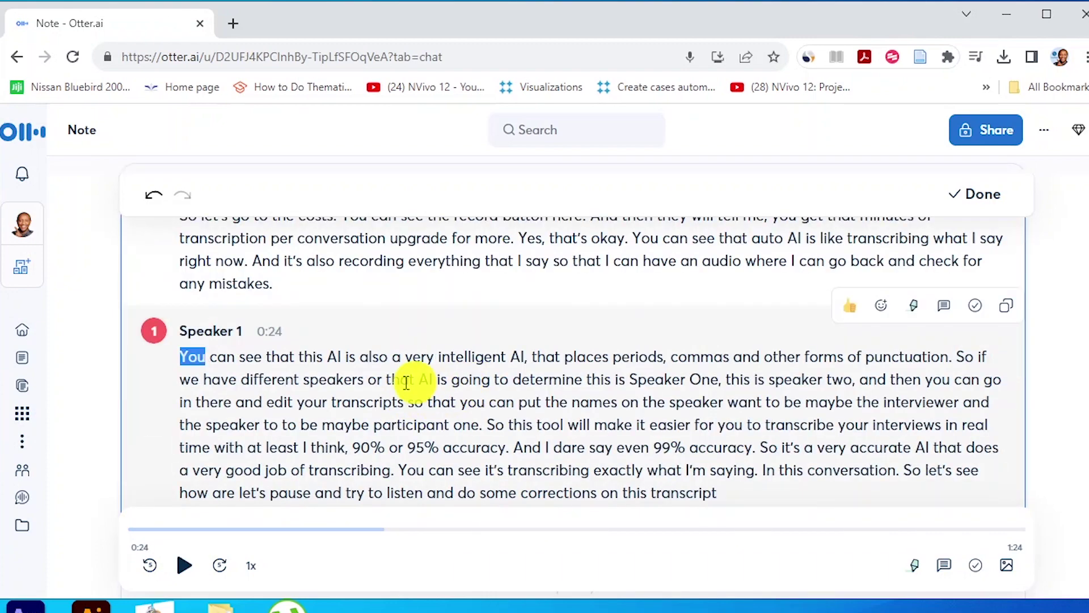
scroll(488, 353, "up", 3)
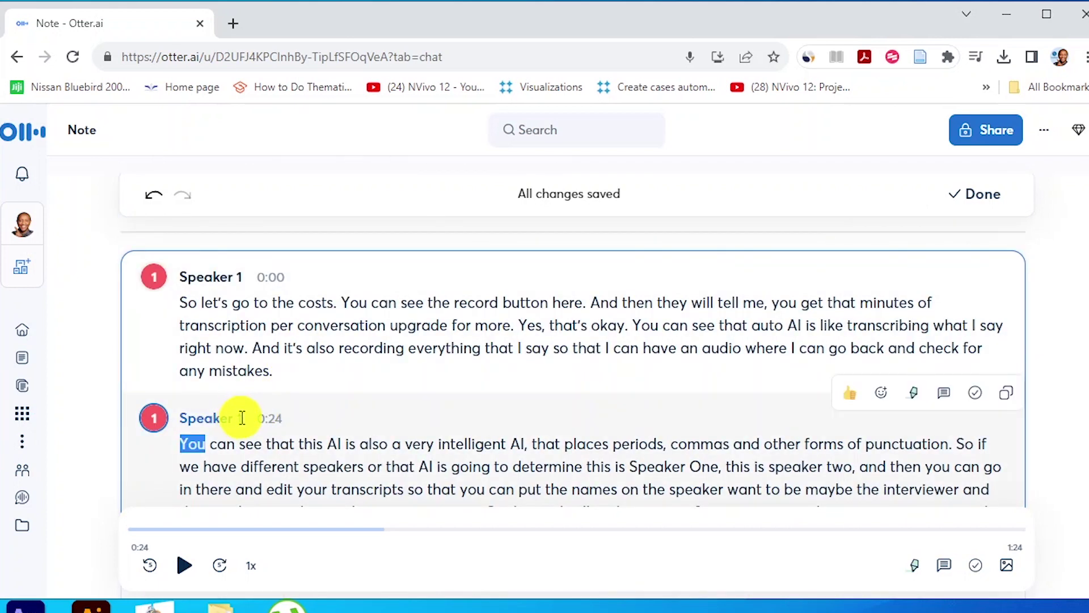
left_click(242, 418)
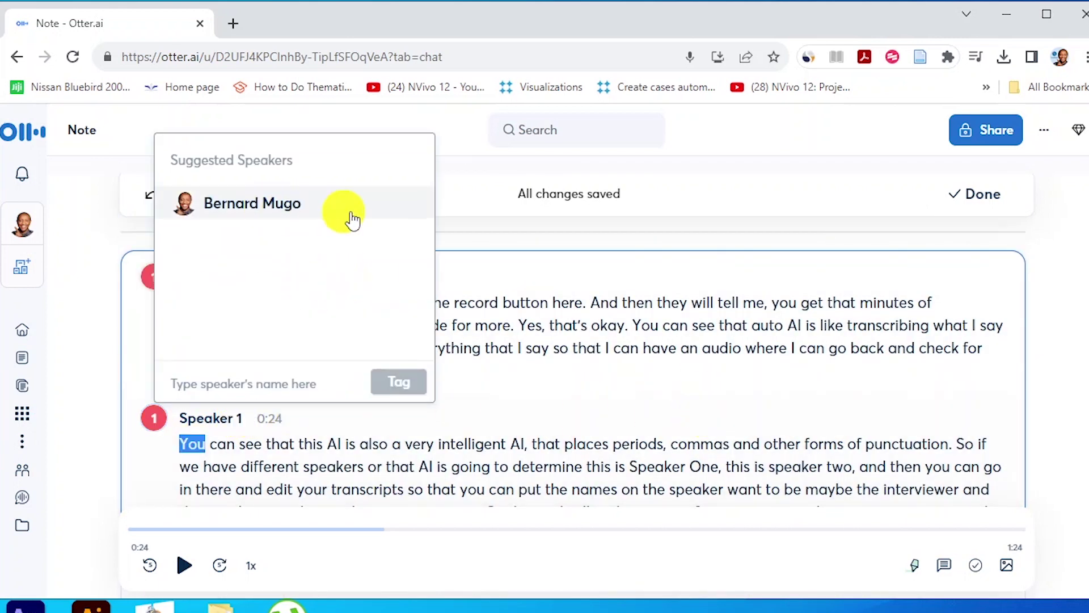
Step: Tag the 0:24 paragraph with the suggested speaker name and jump playback to 'one' at 0:50
left_click(266, 221)
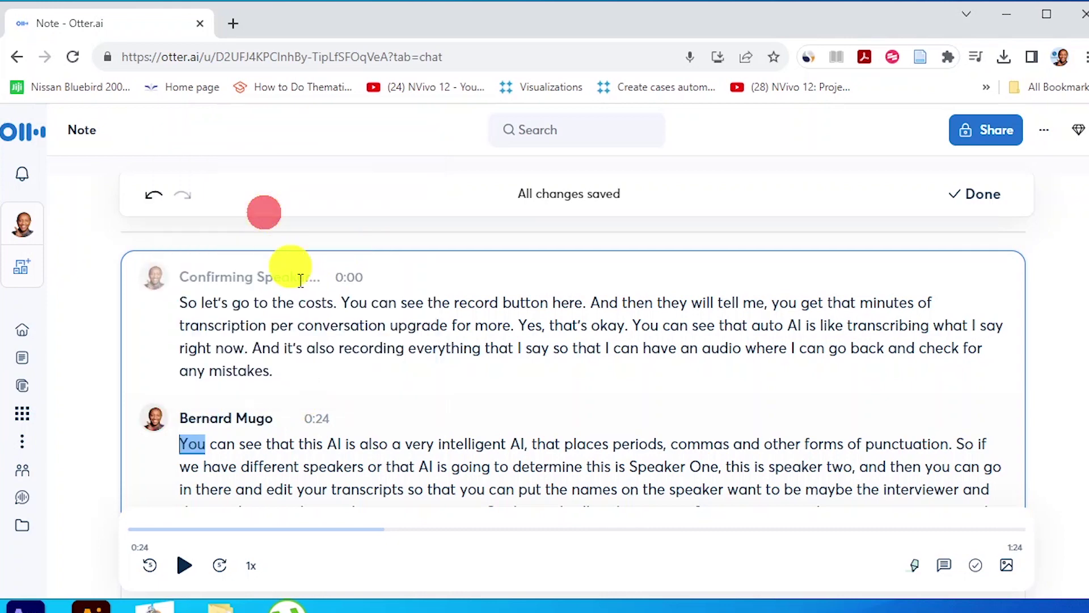
scroll(479, 417, "down", 3)
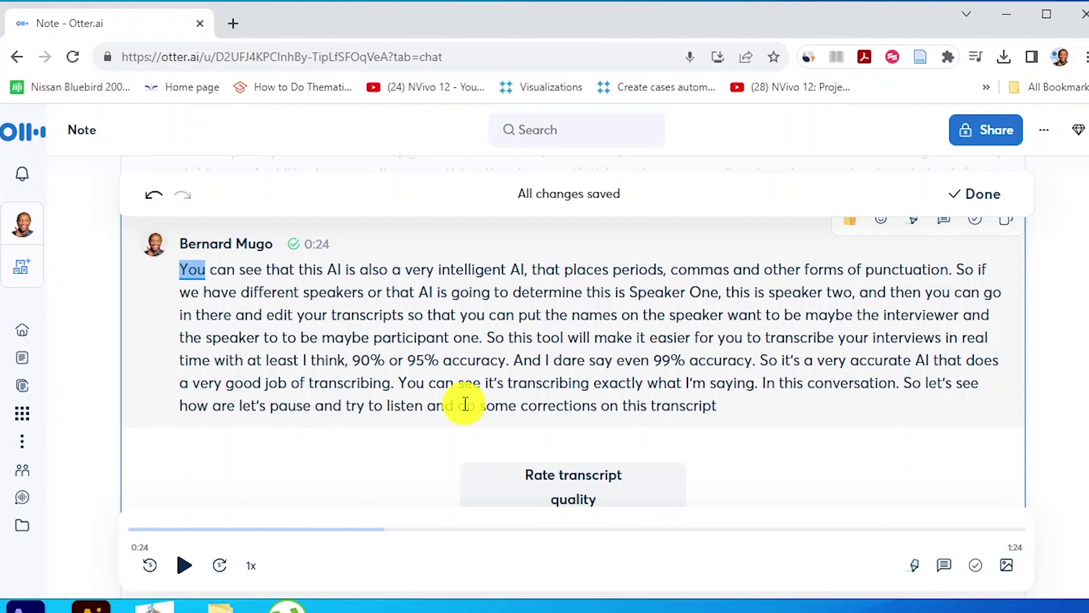
scroll(465, 403, "down", 8)
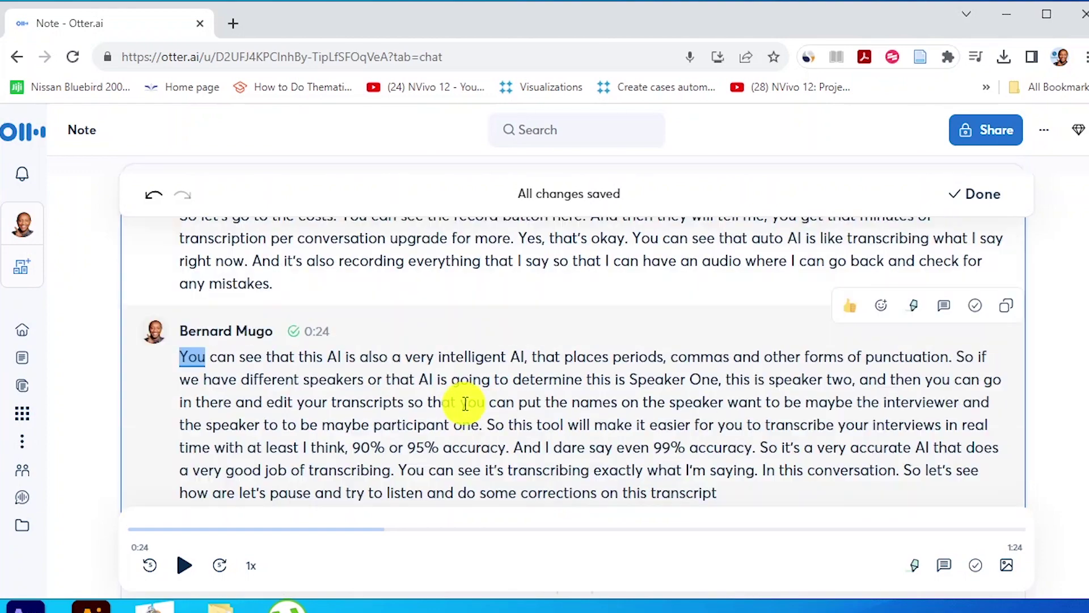
scroll(465, 403, "up", 6)
scroll(463, 405, "down", 2)
left_click(481, 425)
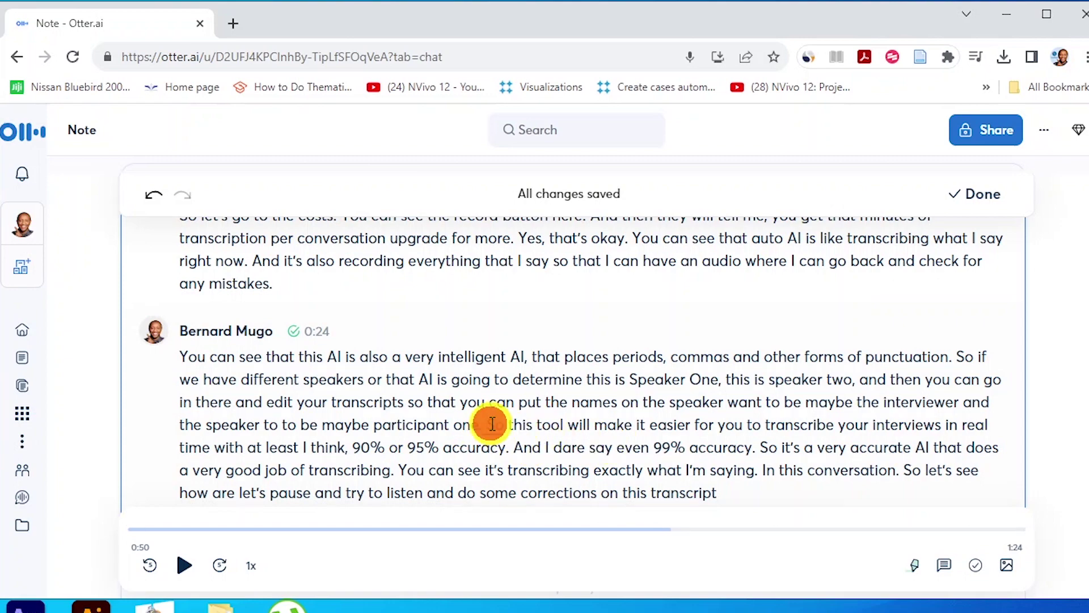
left_click(493, 424)
Step: Break out 'So this tool will make it easier' as a separate 0:50 paragraph and review it
key("Return")
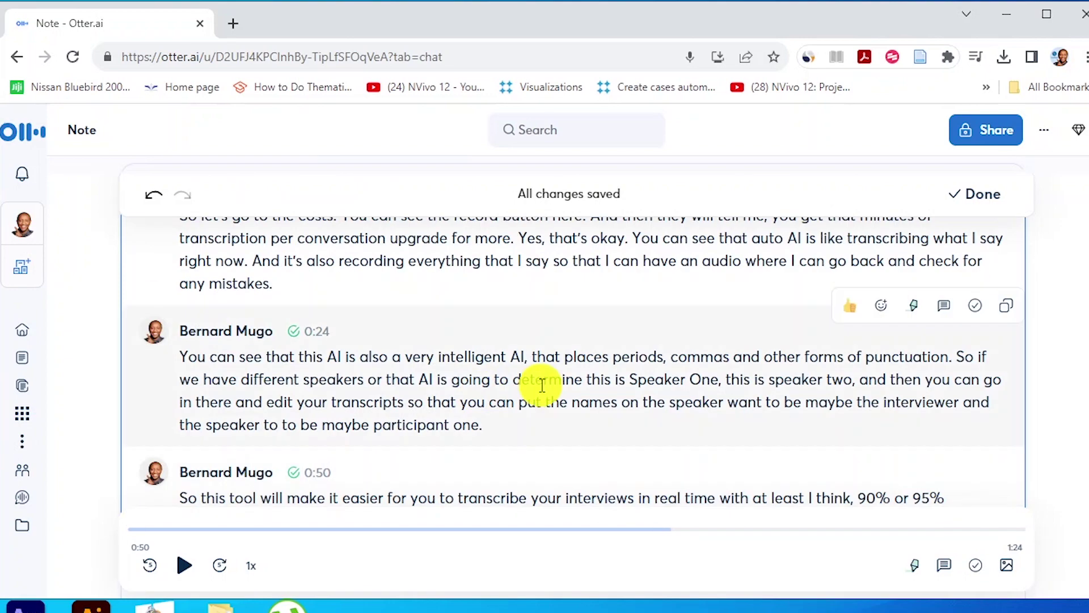
scroll(608, 372, "down", 2)
scroll(610, 376, "up", 3)
scroll(608, 374, "down", 3)
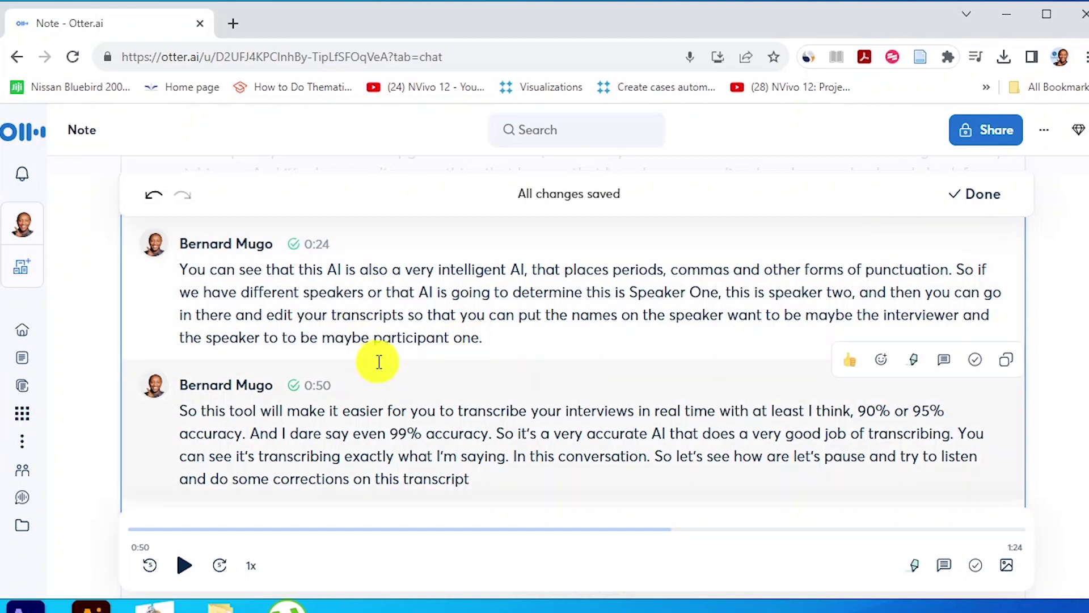
scroll(378, 360, "up", 4)
scroll(381, 357, "down", 3)
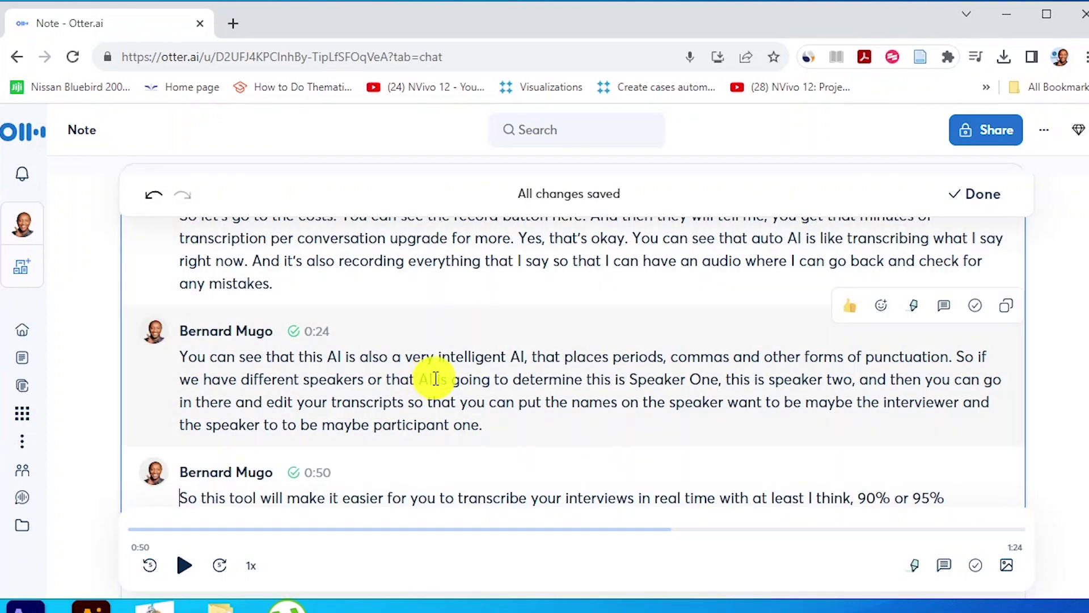
scroll(489, 382, "up", 3)
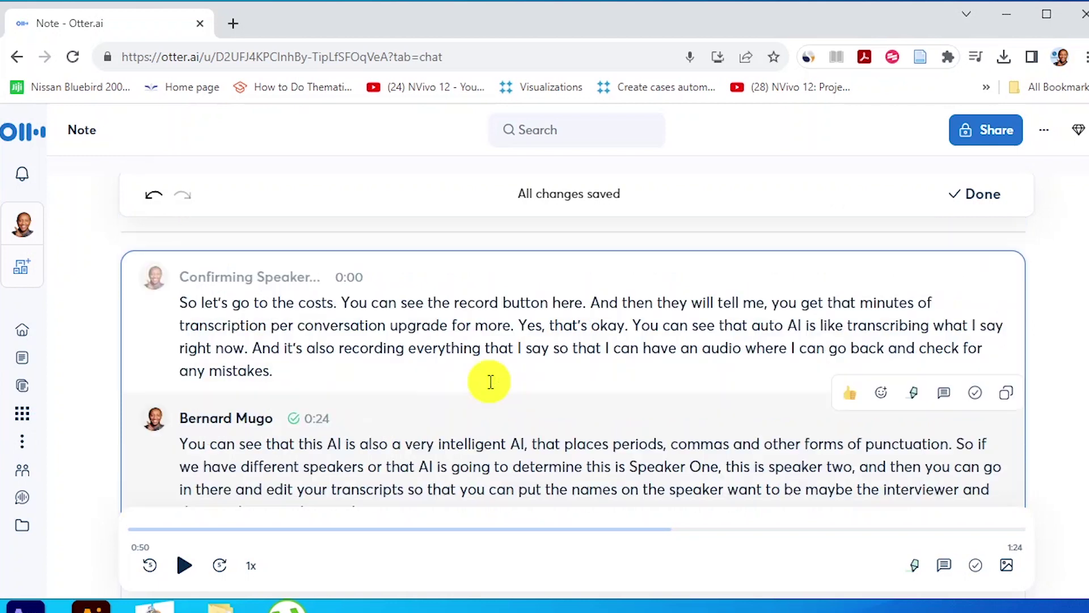
scroll(491, 381, "down", 3)
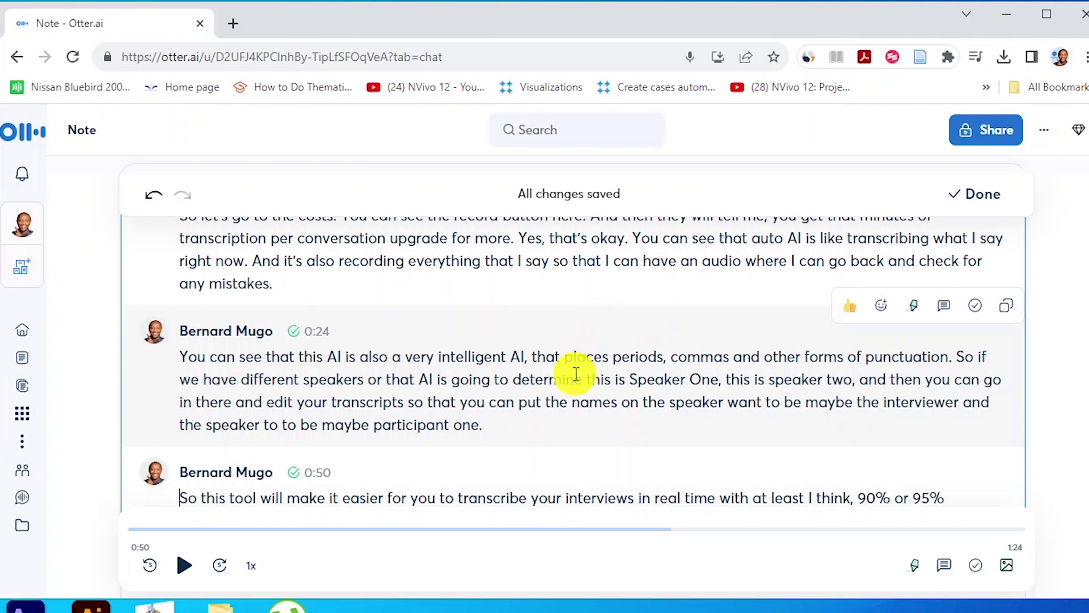
scroll(577, 340, "up", 5)
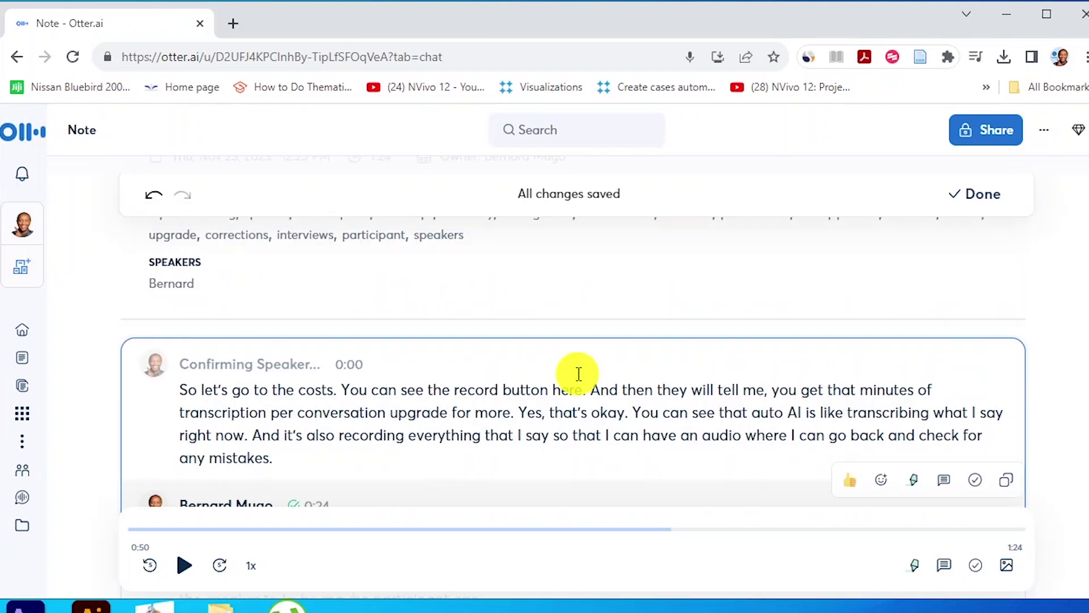
Step: Export the Otter note as a txt file with speaker names
left_click(1050, 142)
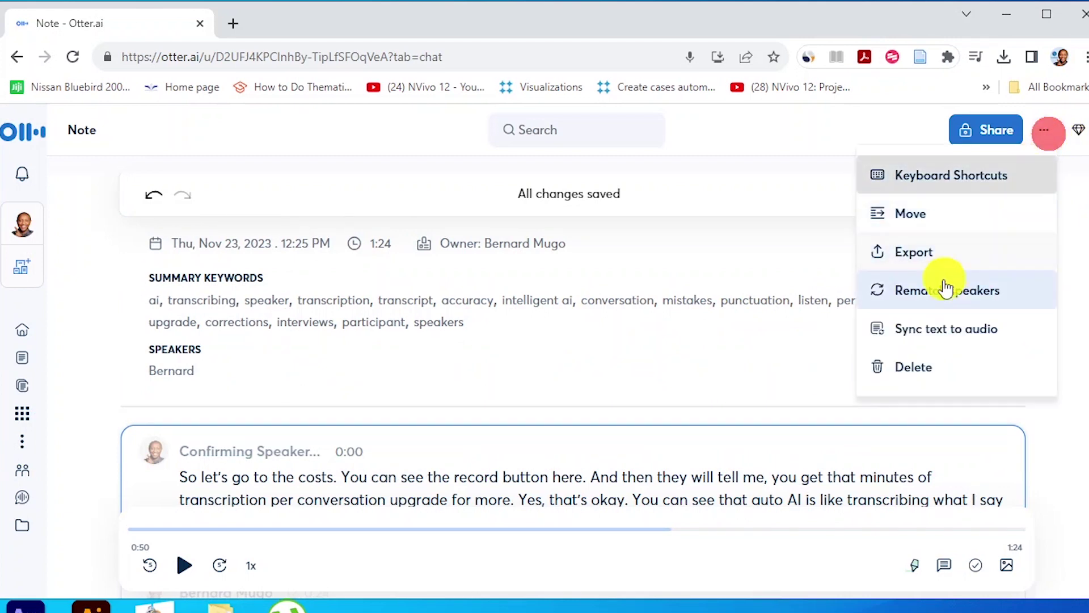
left_click(939, 250)
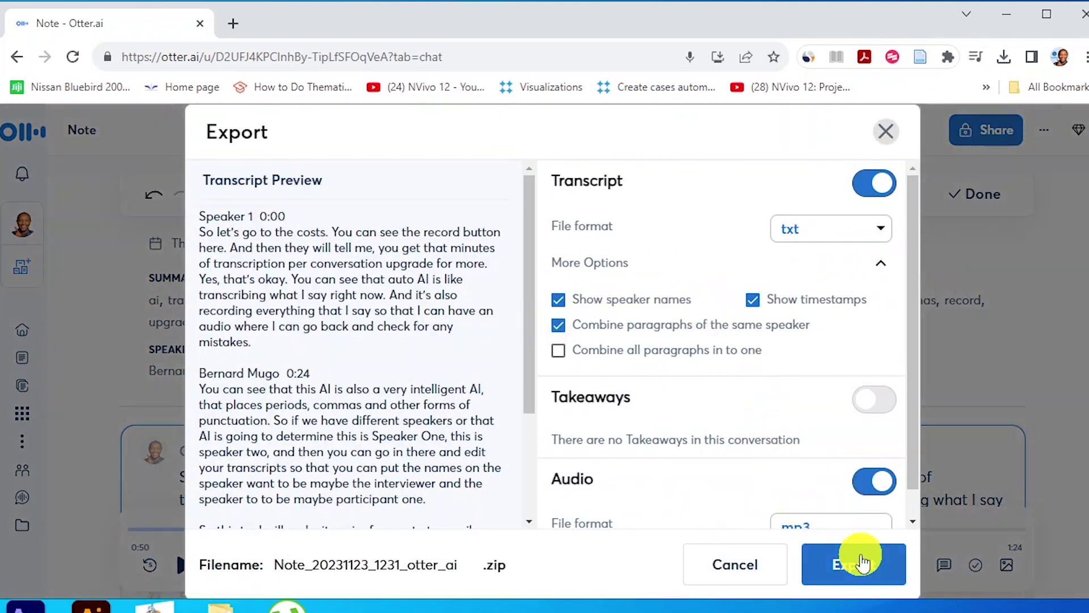
left_click(912, 520)
left_click(877, 565)
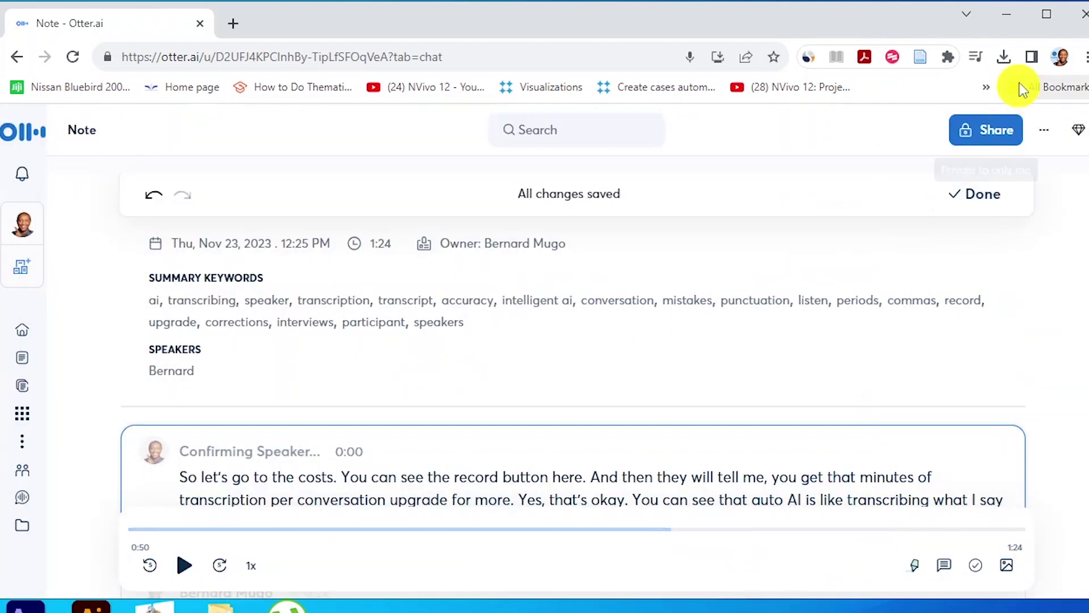
Step: Open the downloaded Note zip and its Note.txt file in Notepad
left_click(1003, 57)
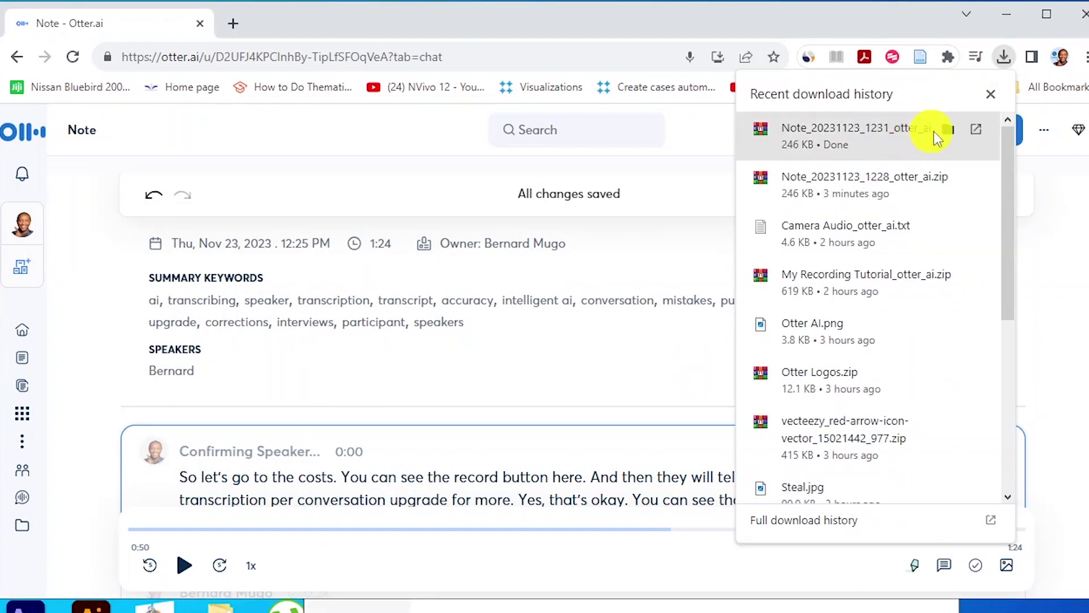
left_click(931, 132)
left_click(1013, 58)
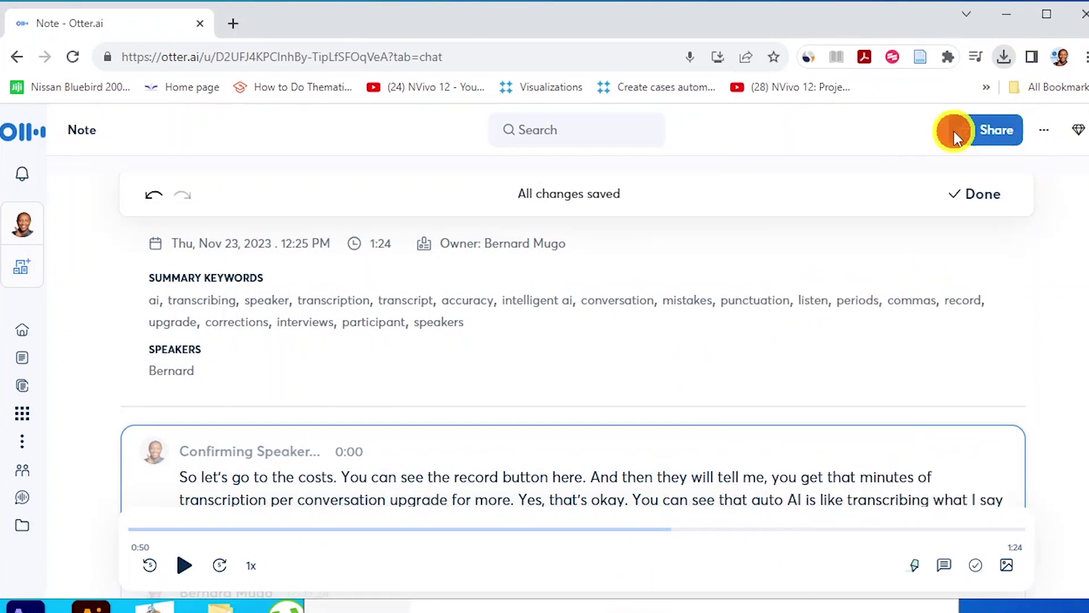
left_click(954, 131)
left_click(1043, 8)
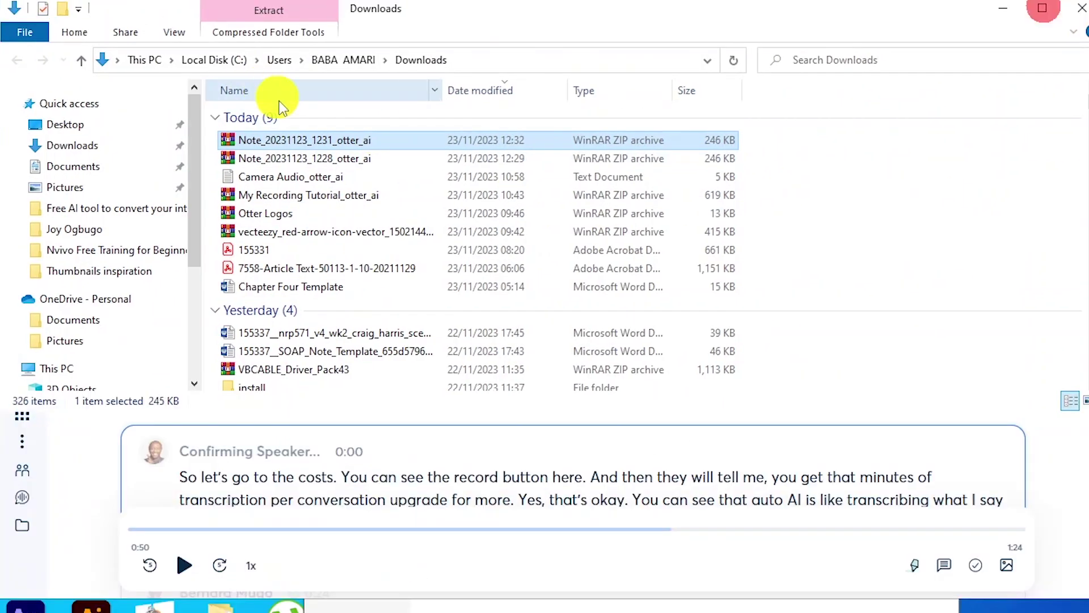
double_click(305, 138)
double_click(368, 439)
Step: Copy all the transcript text from Notepad and launch Microsoft Word
left_click(520, 282)
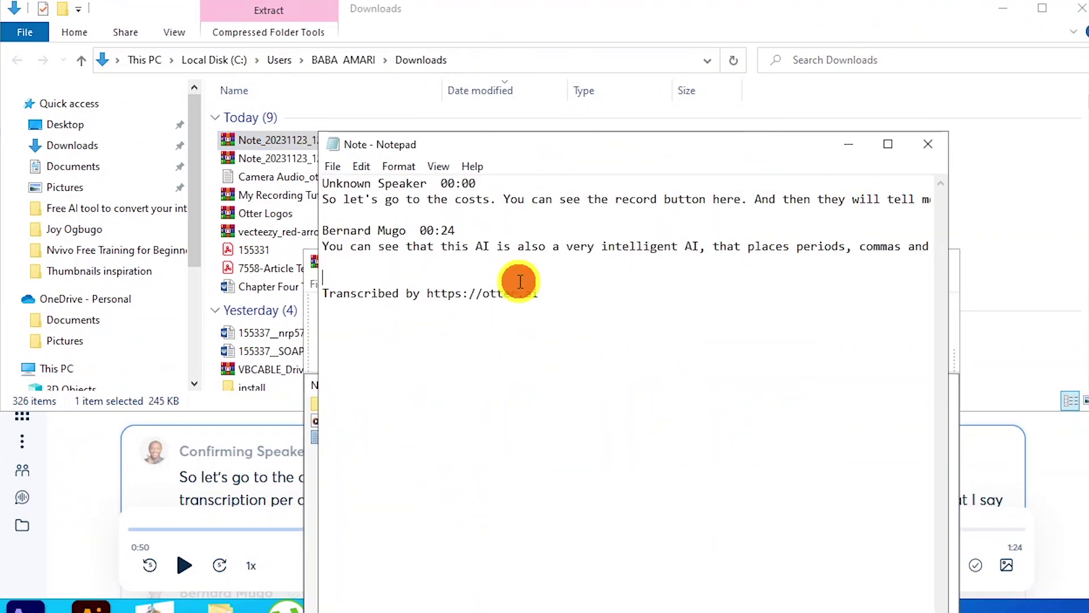
key("ctrl+a")
right_click(456, 238)
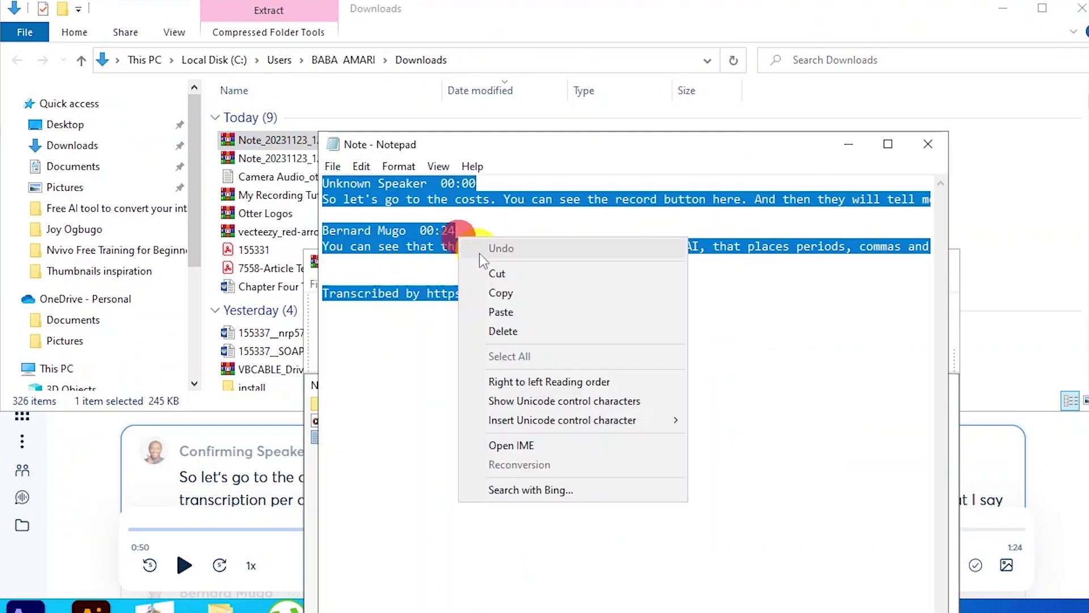
left_click(499, 292)
key("super")
scroll(410, 453, "down", 5)
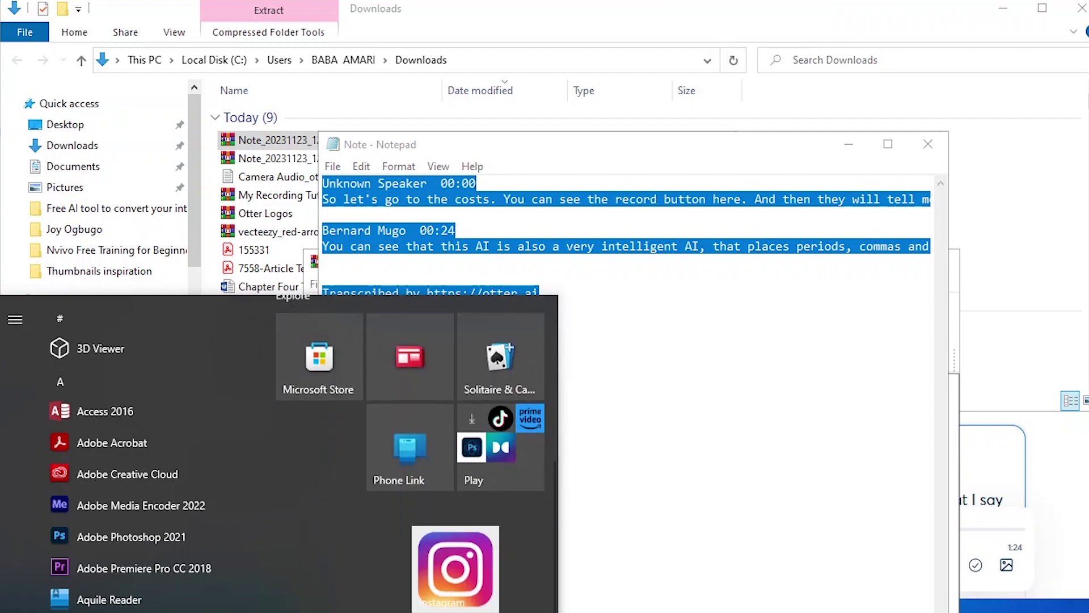
left_click(863, 114)
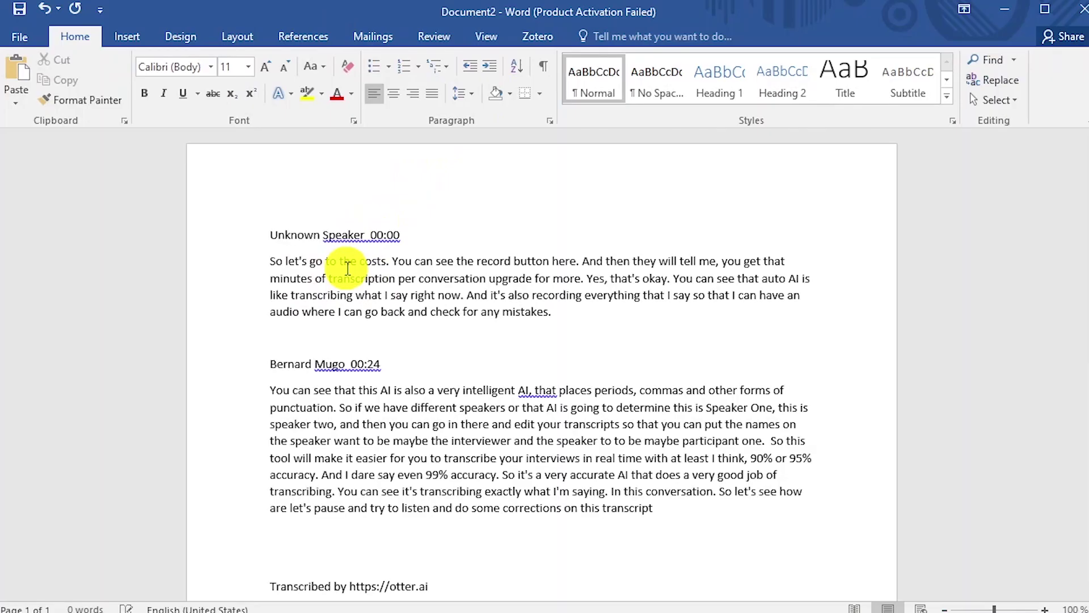
Step: Select the 00:24 and Unknown Speaker 00:00 heading lines in Word, then minimize Word
scroll(460, 427, "down", 2)
scroll(458, 430, "up", 3)
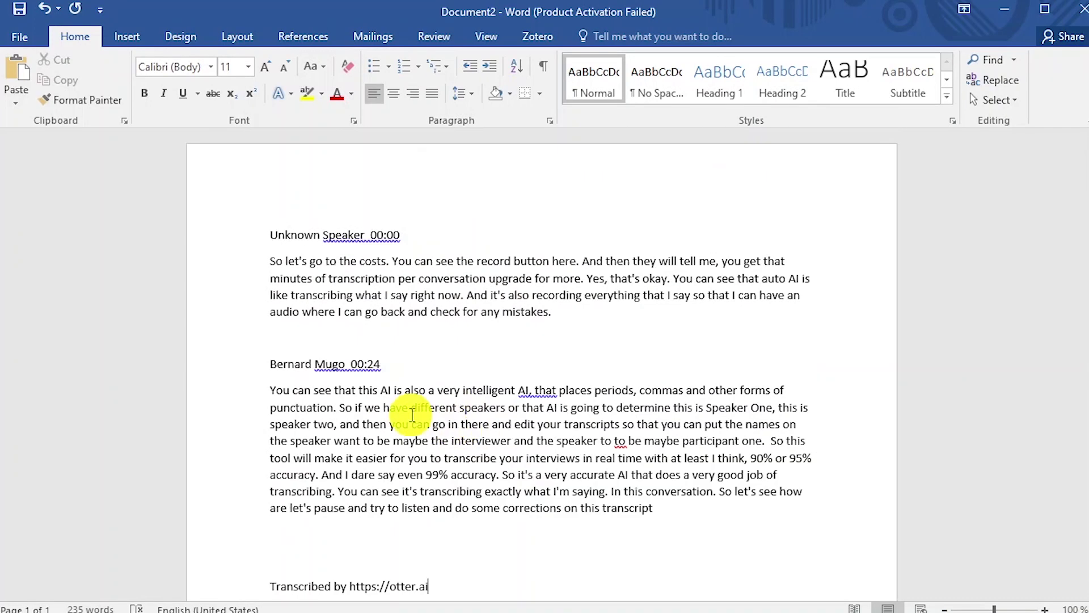
left_click(257, 323)
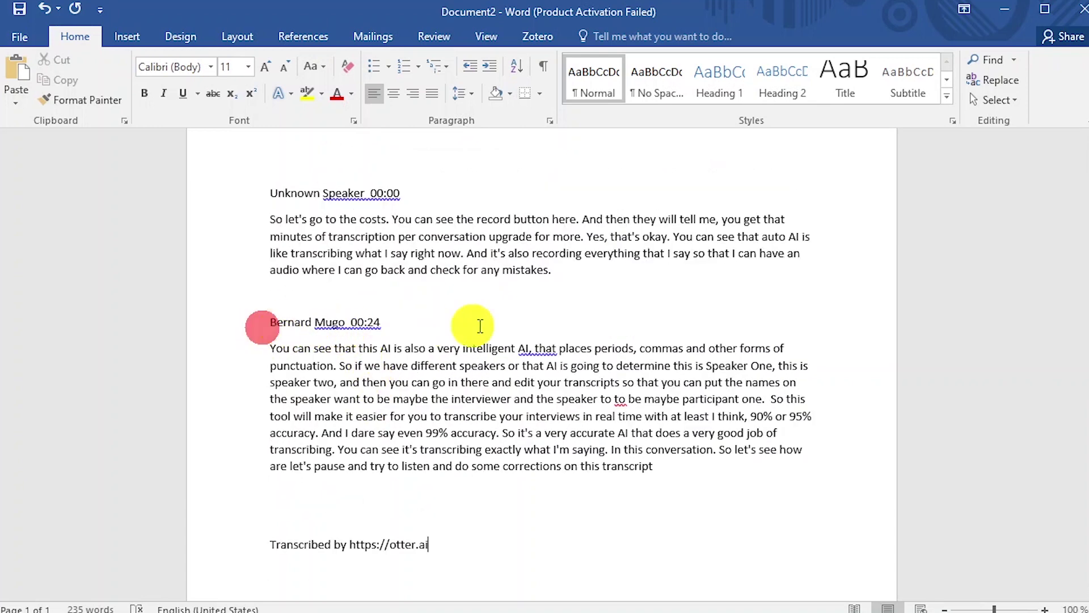
left_click(252, 191)
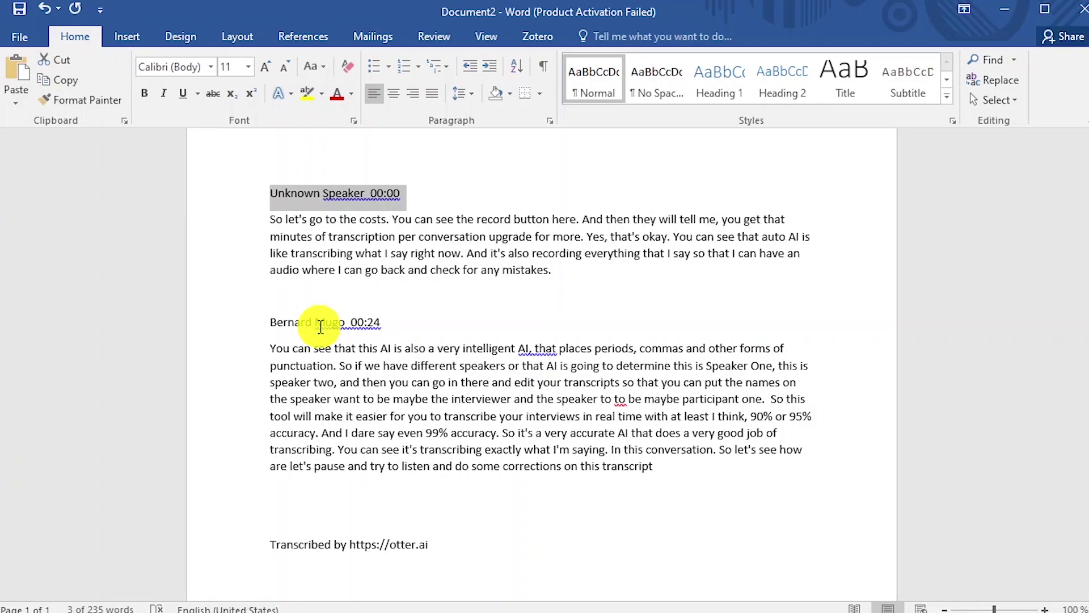
left_click(998, 7)
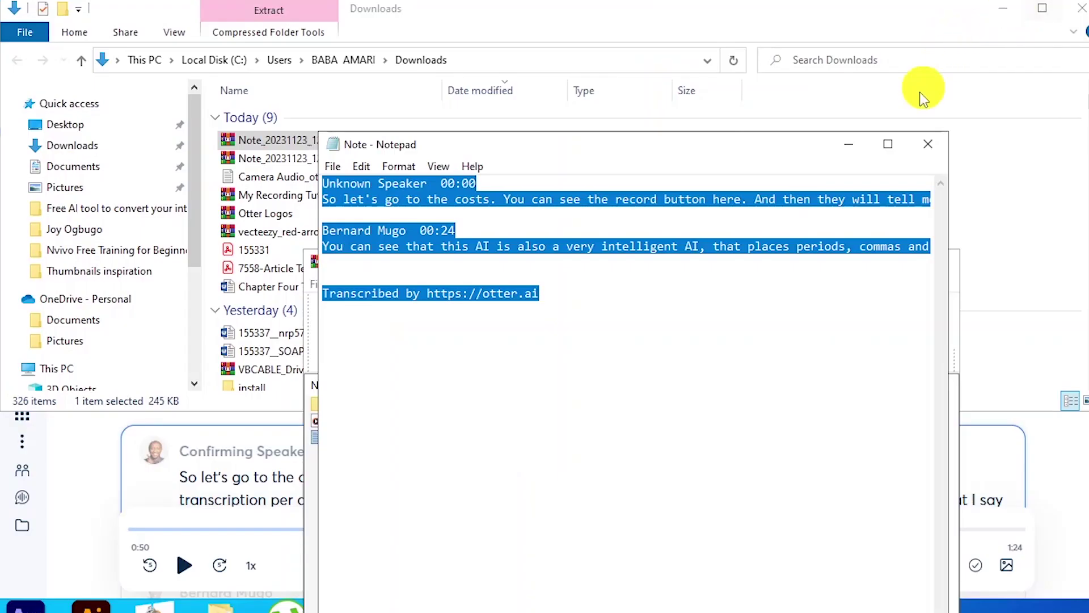
Step: Minimize Notepad, close the Downloads folder and WinRAR windows, and return to Otter Home
left_click(849, 145)
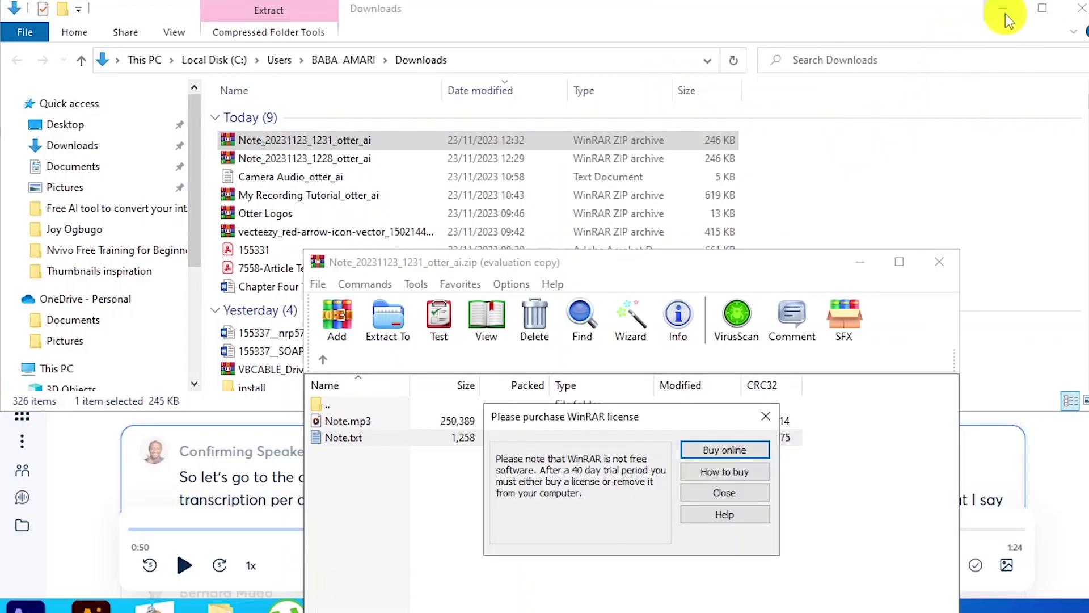
left_click(1079, 12)
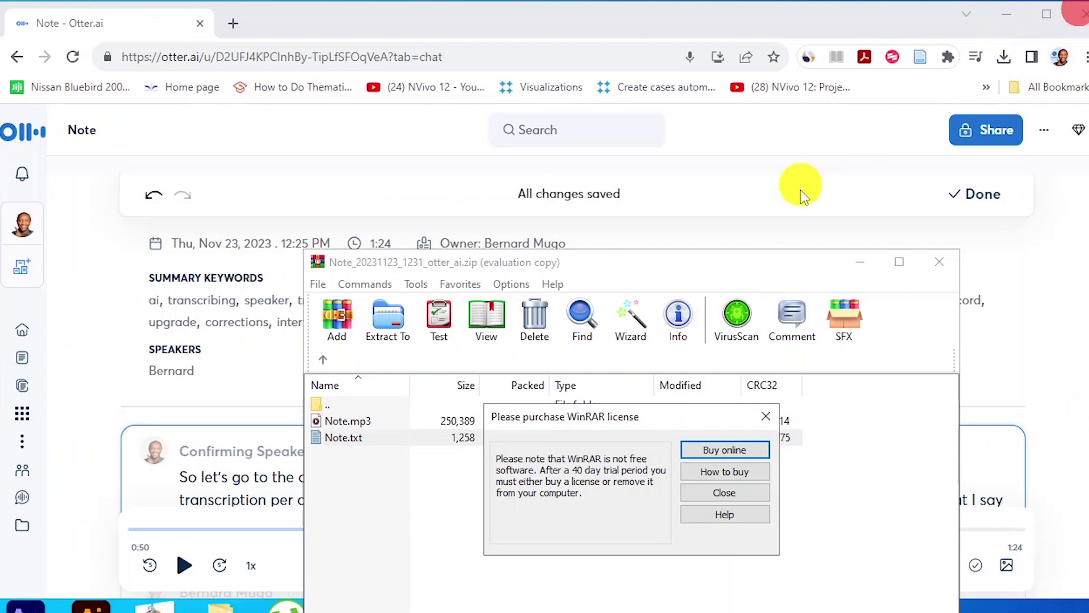
left_click(766, 417)
left_click(938, 258)
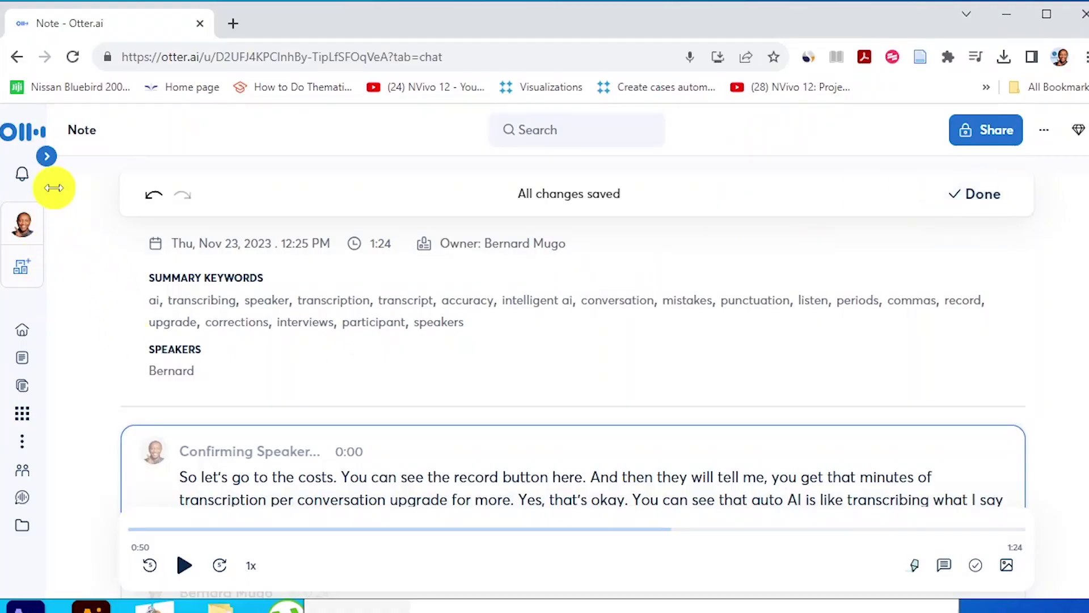
left_click(30, 136)
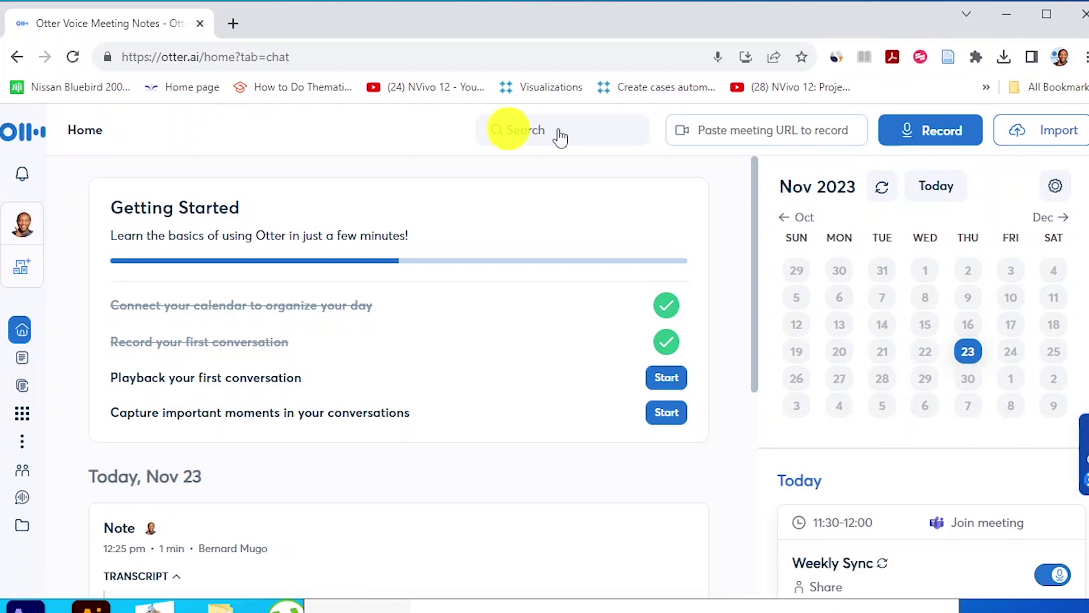
Step: Upload Camera Audio.mp4 via Browse files and open its still-processing transcript
left_click(1030, 142)
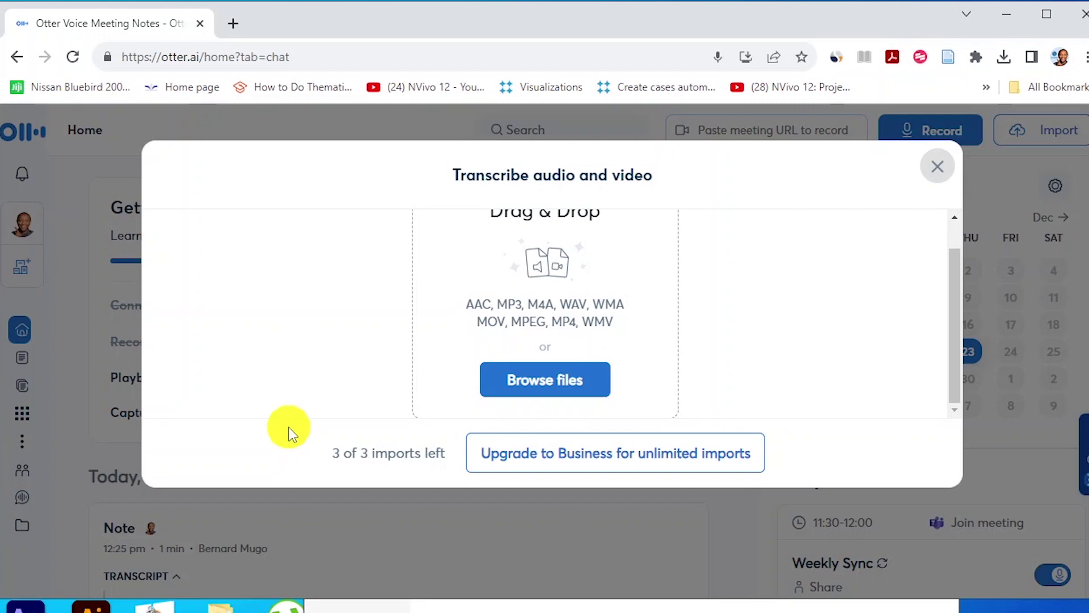
left_click(542, 366)
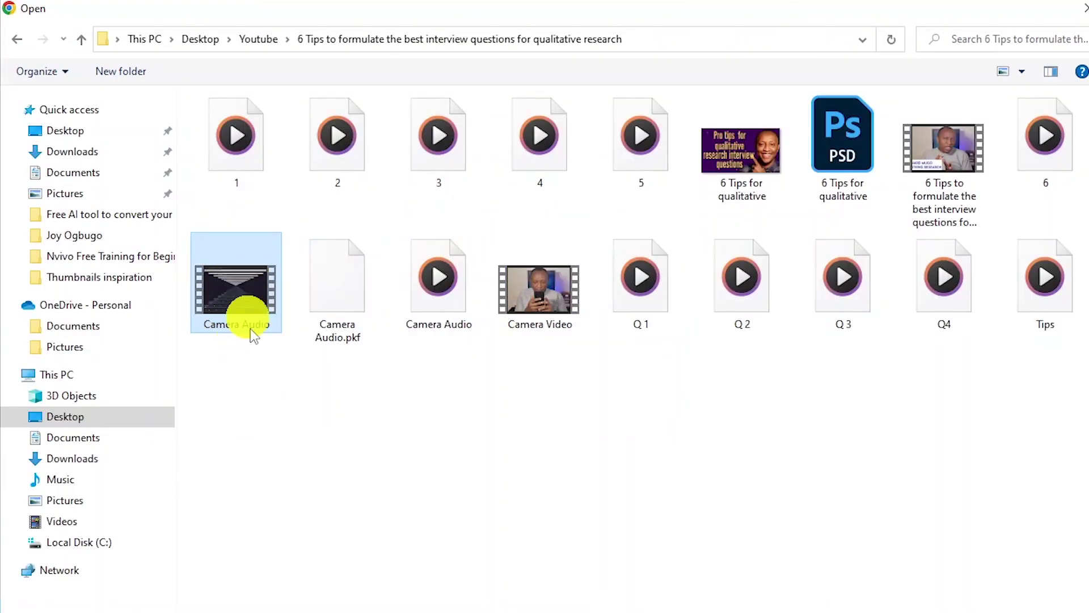
double_click(251, 332)
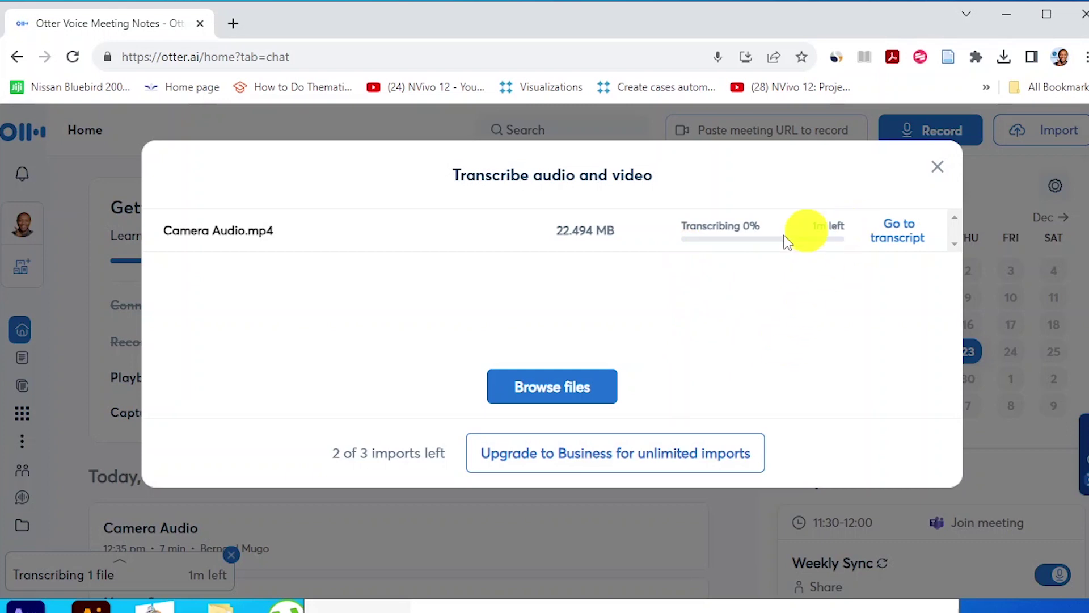
left_click(885, 238)
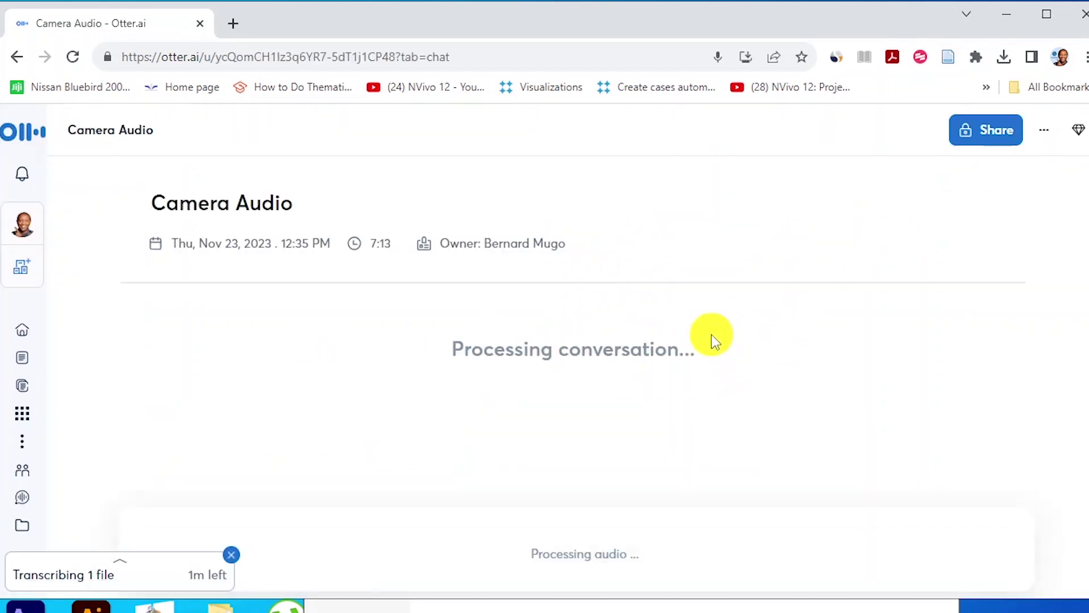
scroll(359, 369, "down", 15)
Step: Tag the 0:25 paragraph with the suggested presenter name
scroll(359, 368, "down", 10)
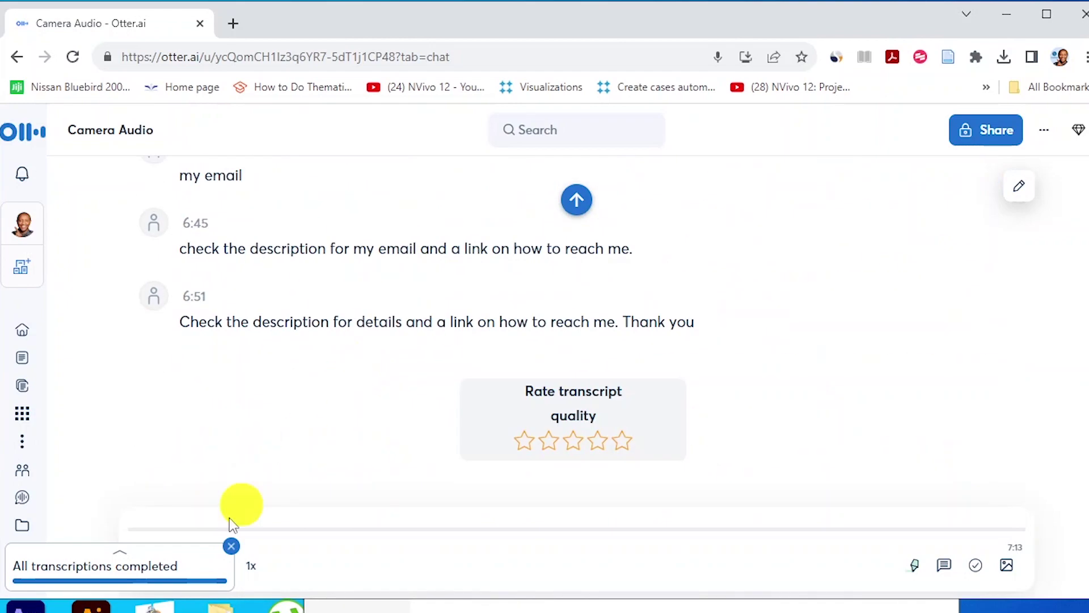
scroll(531, 301, "up", 20)
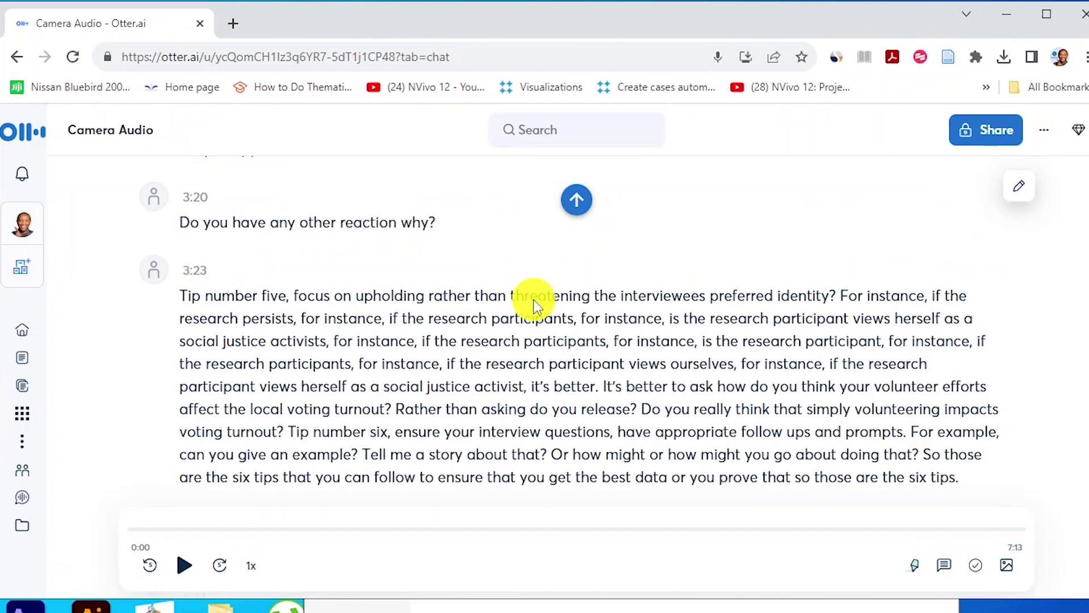
left_click(992, 188)
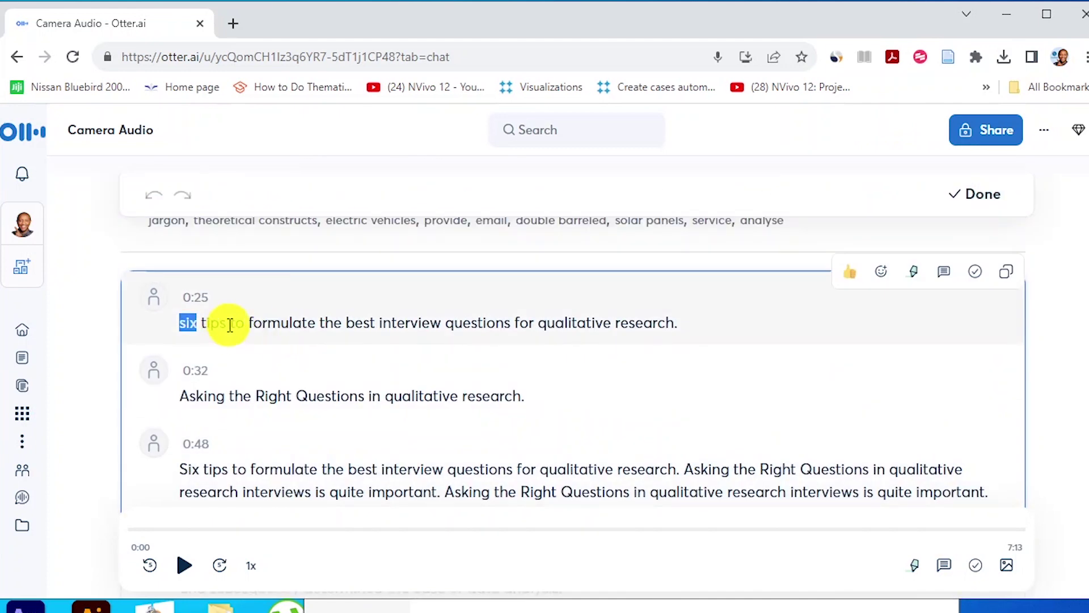
double_click(187, 322)
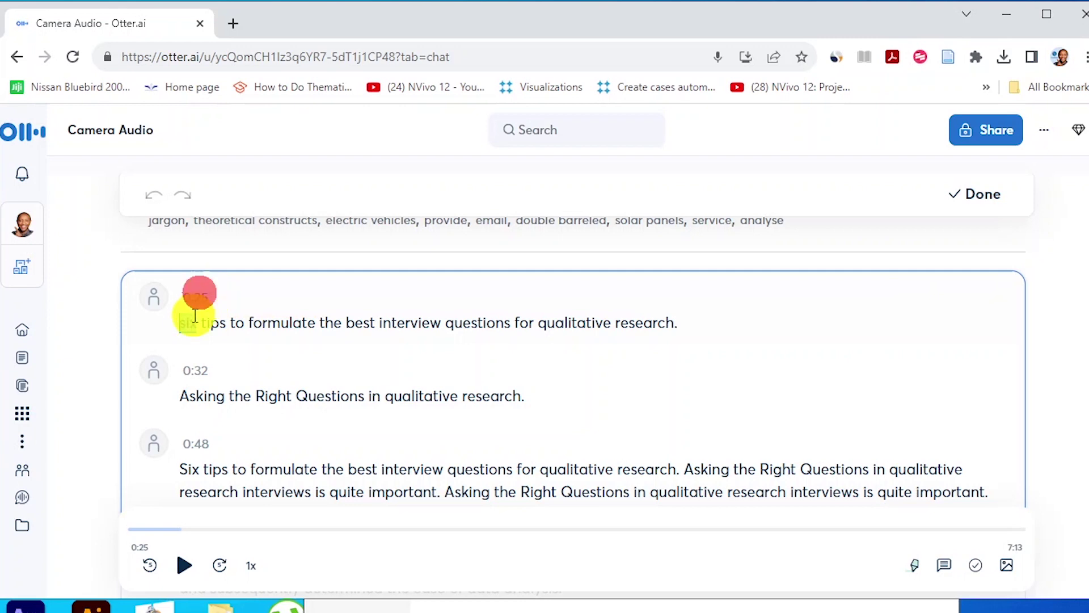
left_click(159, 298)
left_click(267, 381)
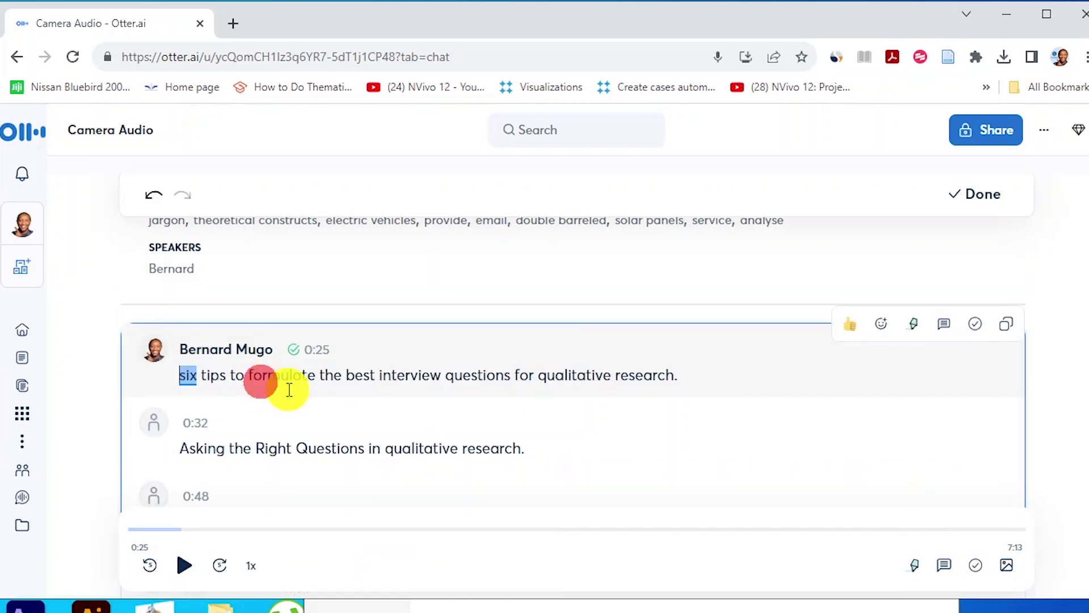
Step: Tag the 0:32 paragraph as 'Speaker 2' and review the transcript back to the top
left_click(200, 420)
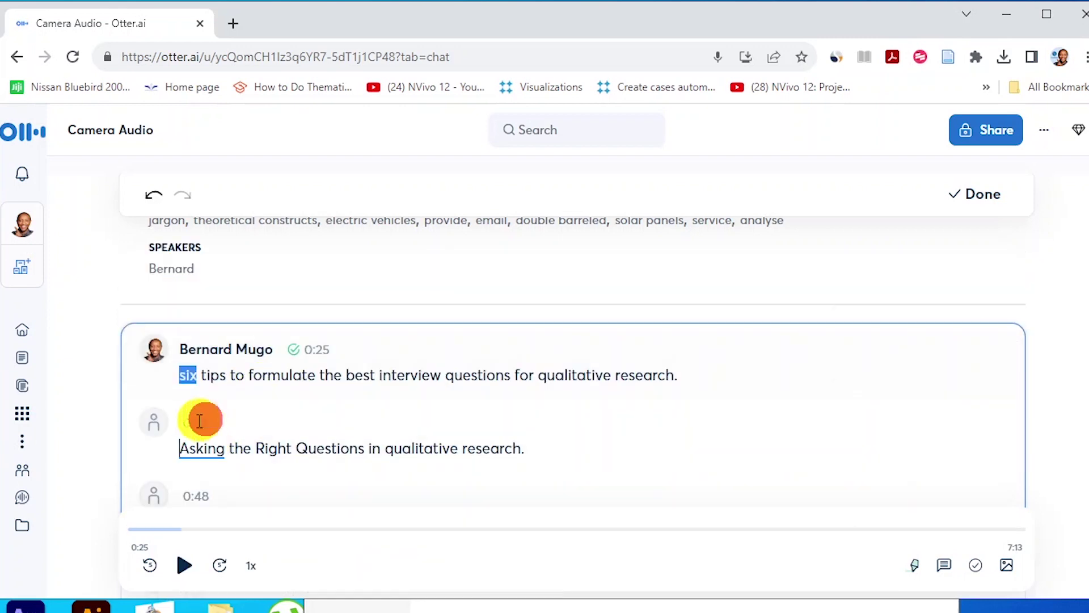
left_click(151, 421)
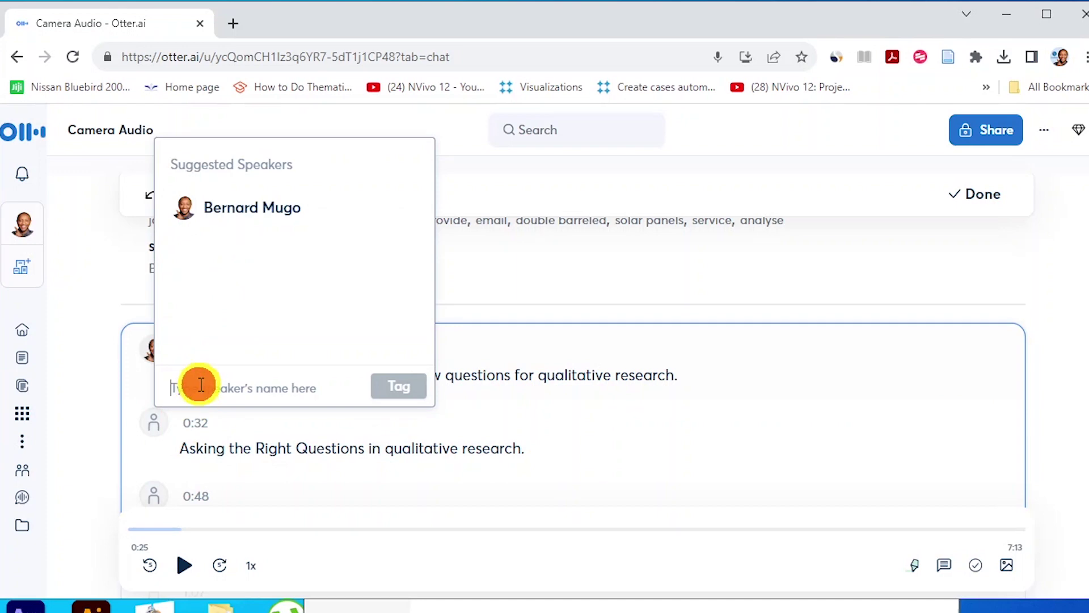
type("Speaker 2")
left_click(398, 386)
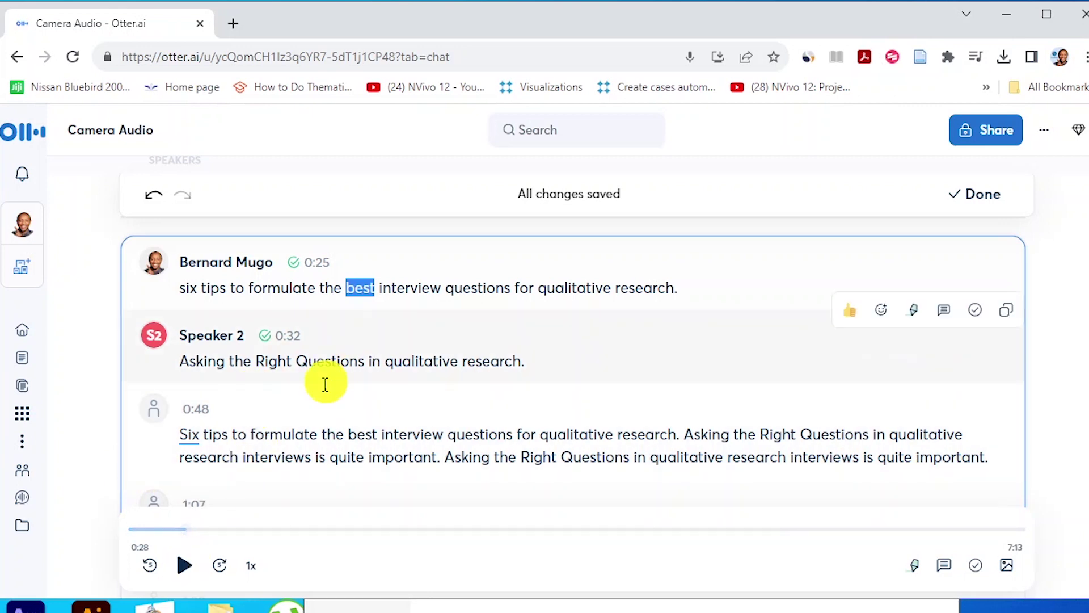
scroll(315, 389, "down", 3)
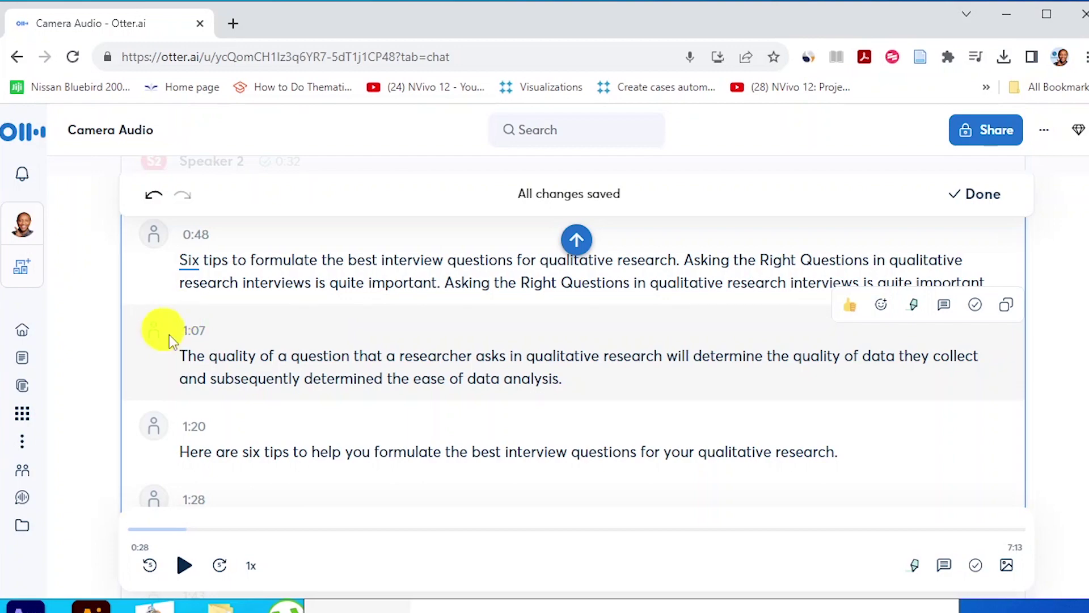
scroll(347, 363, "down", 15)
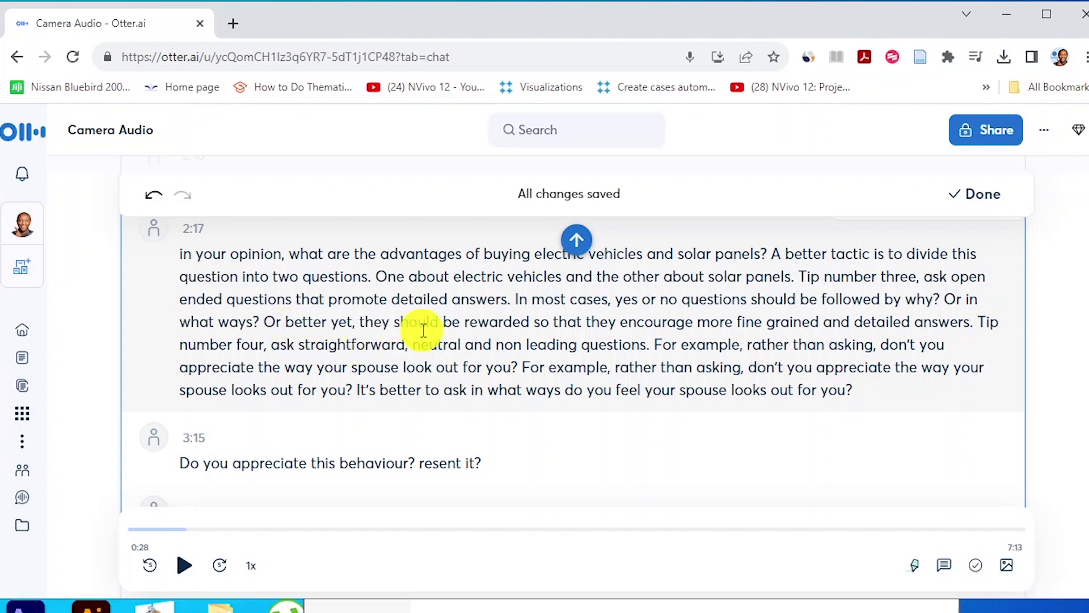
scroll(694, 363, "down", 10)
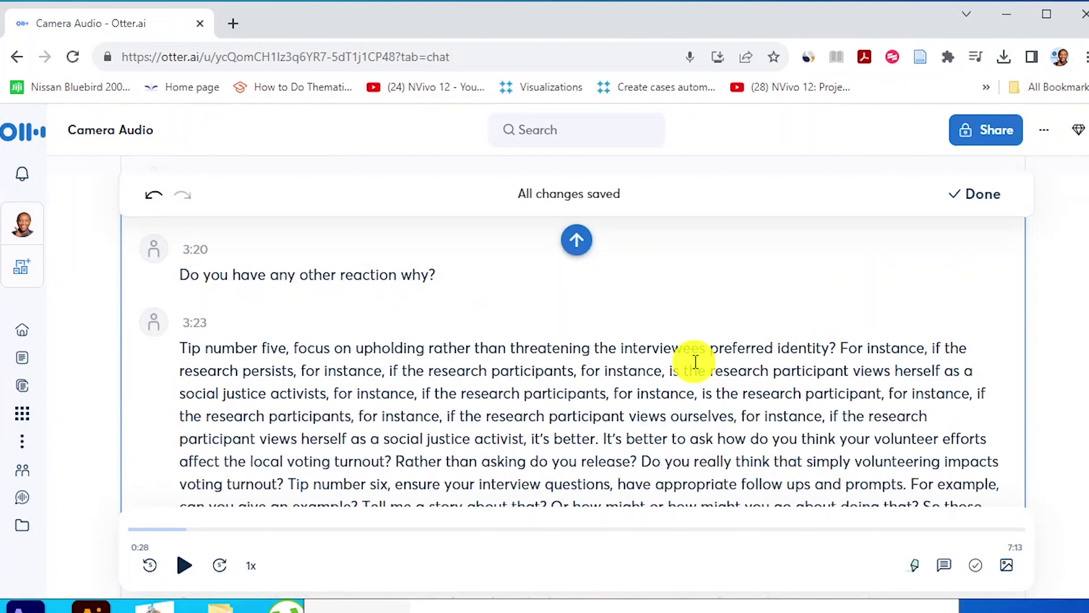
scroll(695, 360, "down", 10)
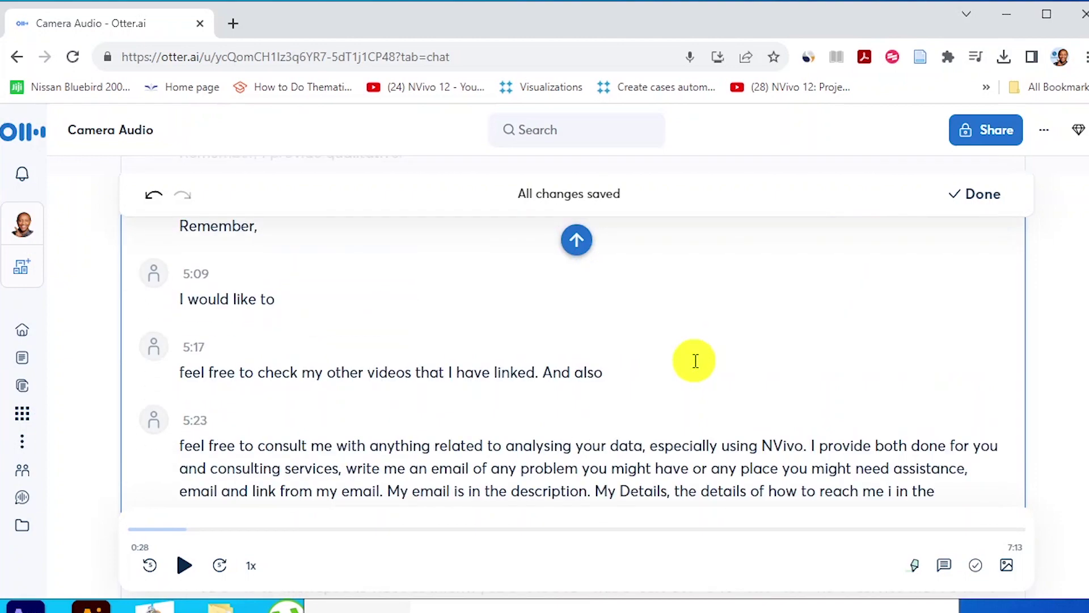
scroll(695, 361, "up", 15)
scroll(694, 359, "up", 10)
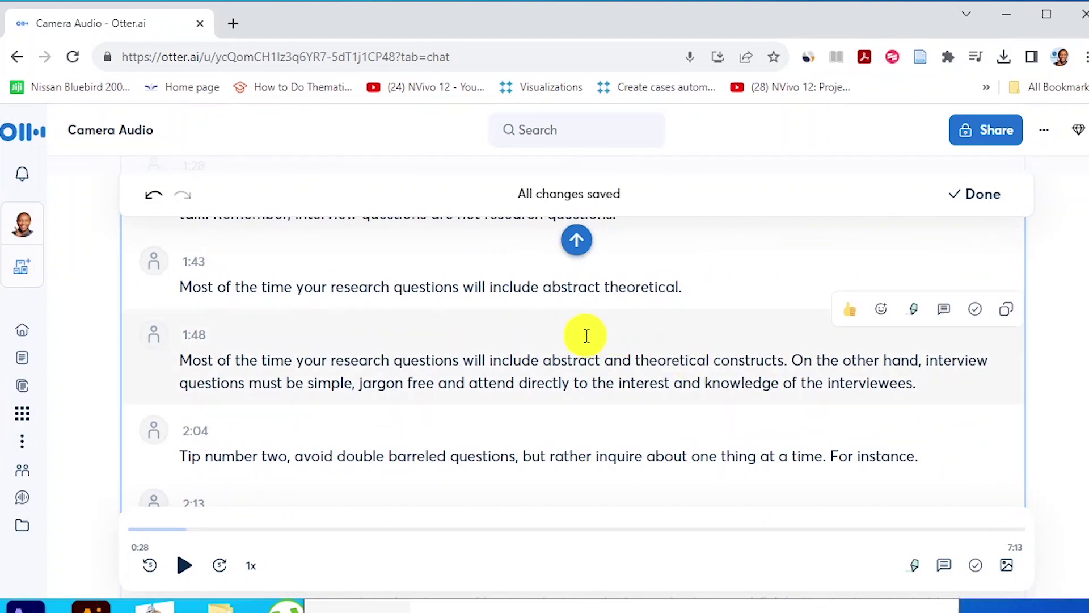
left_click(576, 239)
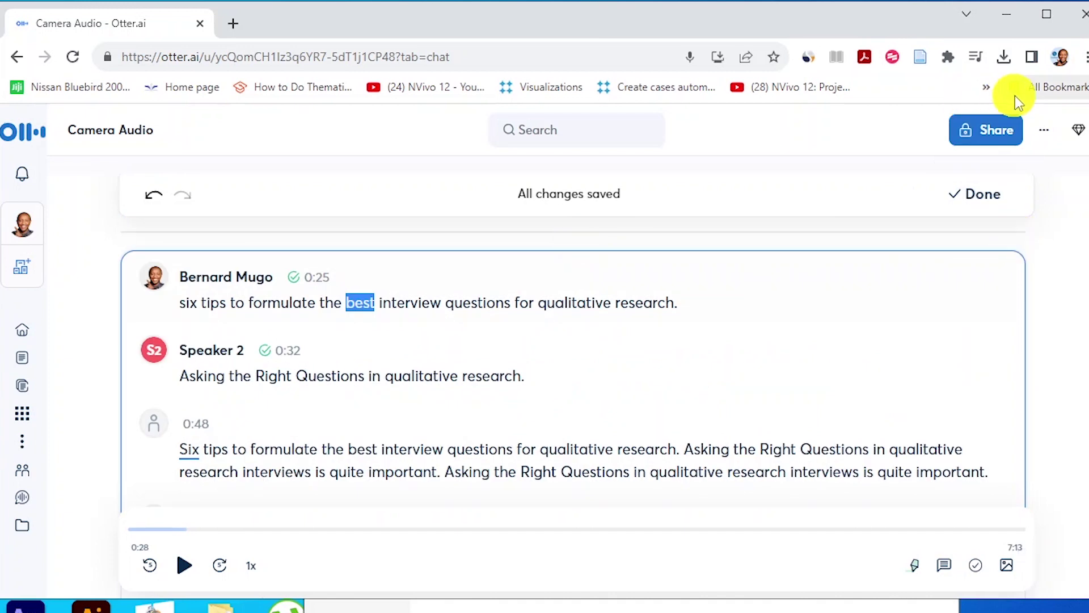
Step: Export the Camera Audio transcript as txt and open it in Notepad
left_click(1053, 135)
left_click(953, 253)
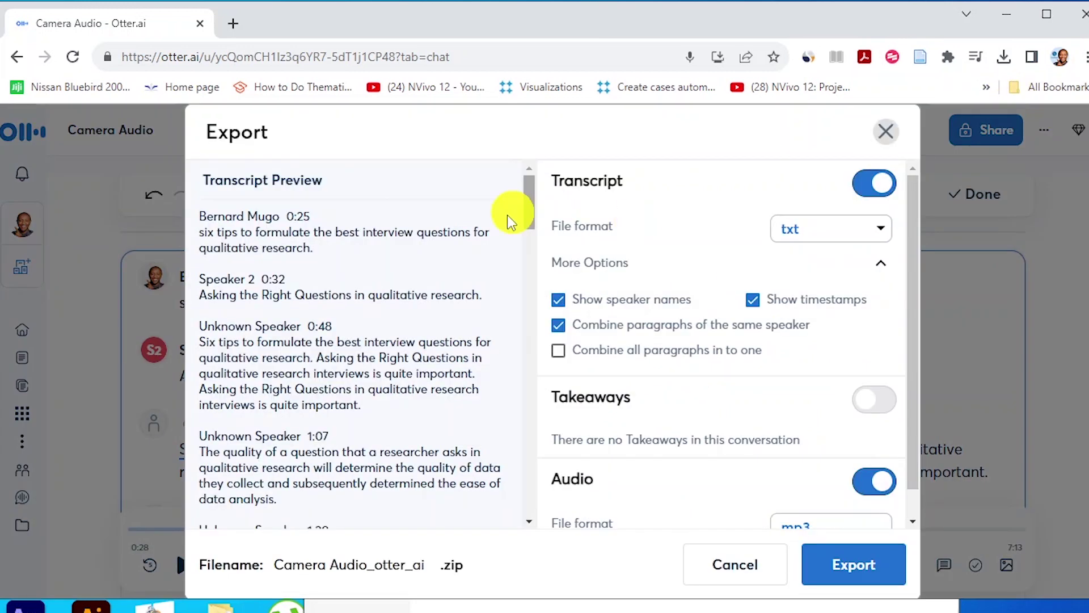
left_click(839, 562)
left_click(858, 101)
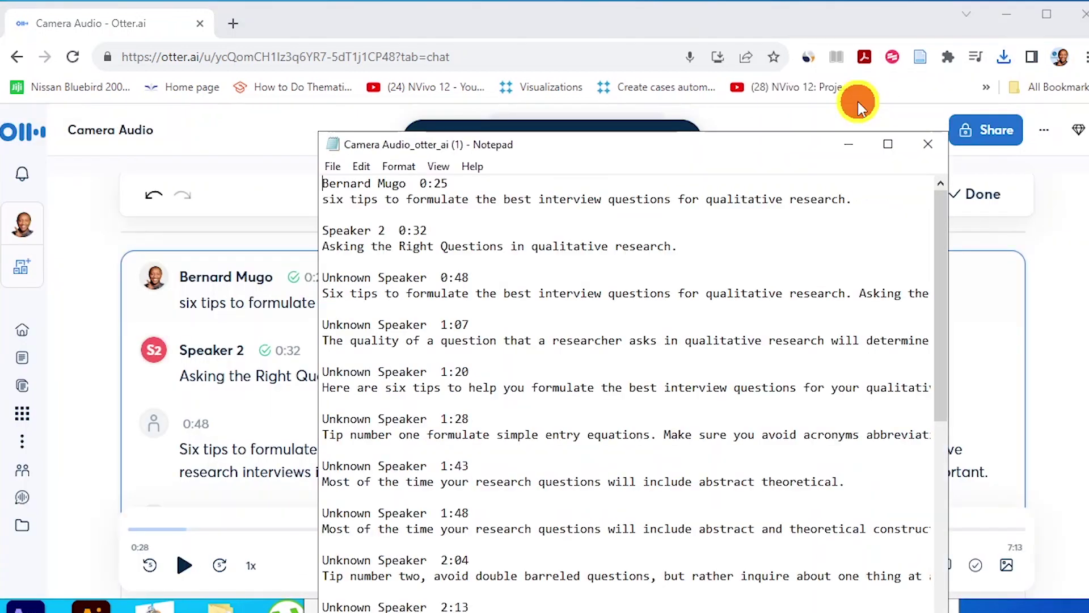
scroll(550, 338, "down", 15)
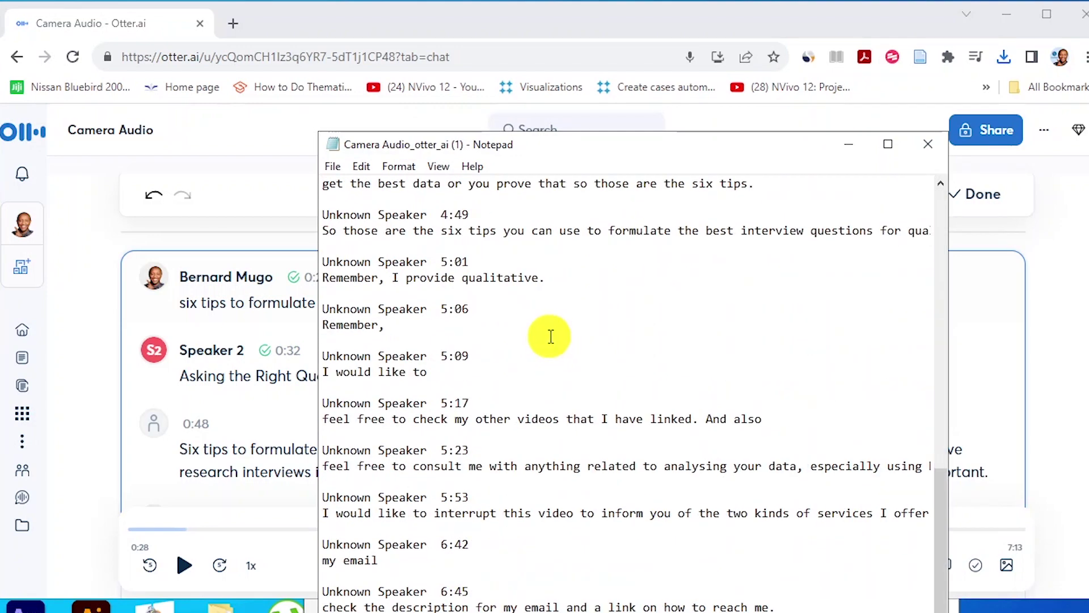
scroll(546, 335, "up", 15)
Step: Copy the entire transcript text and create a blank Word document
key("ctrl+a")
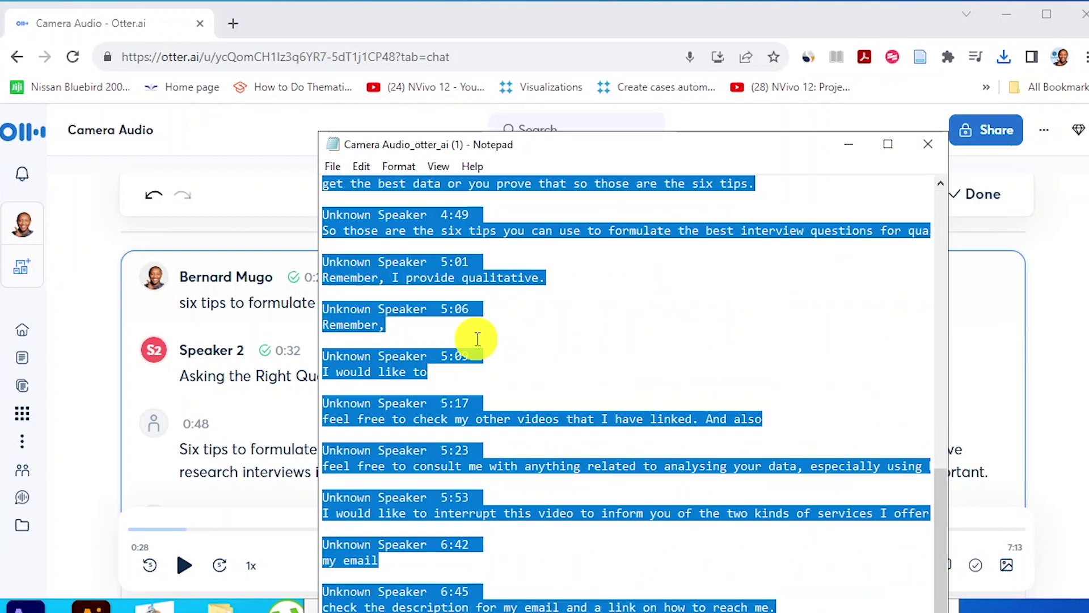
right_click(415, 309)
left_click(462, 369)
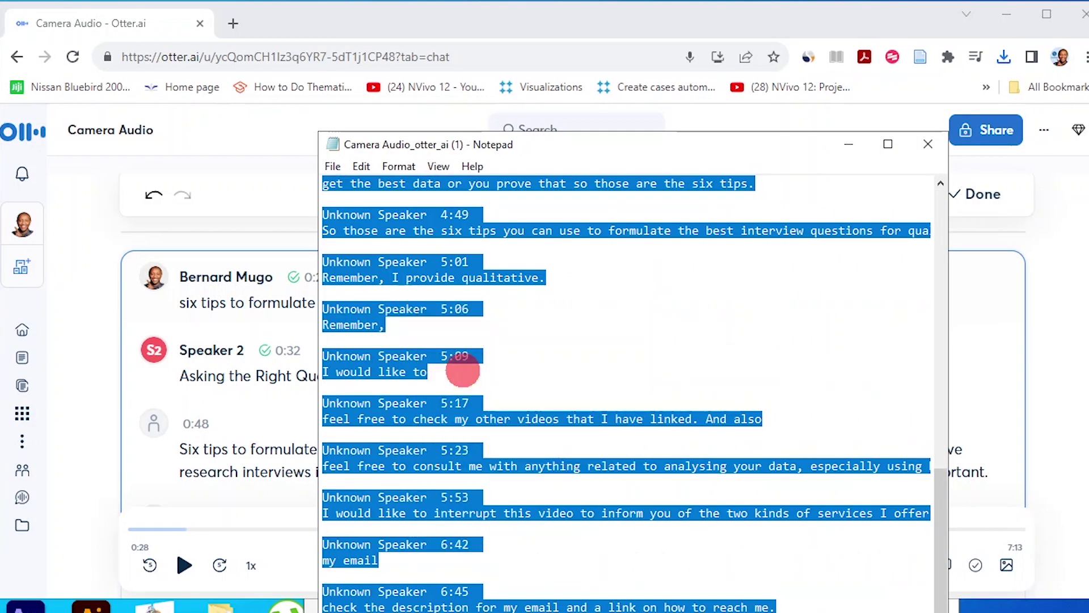
key("super")
key("super")
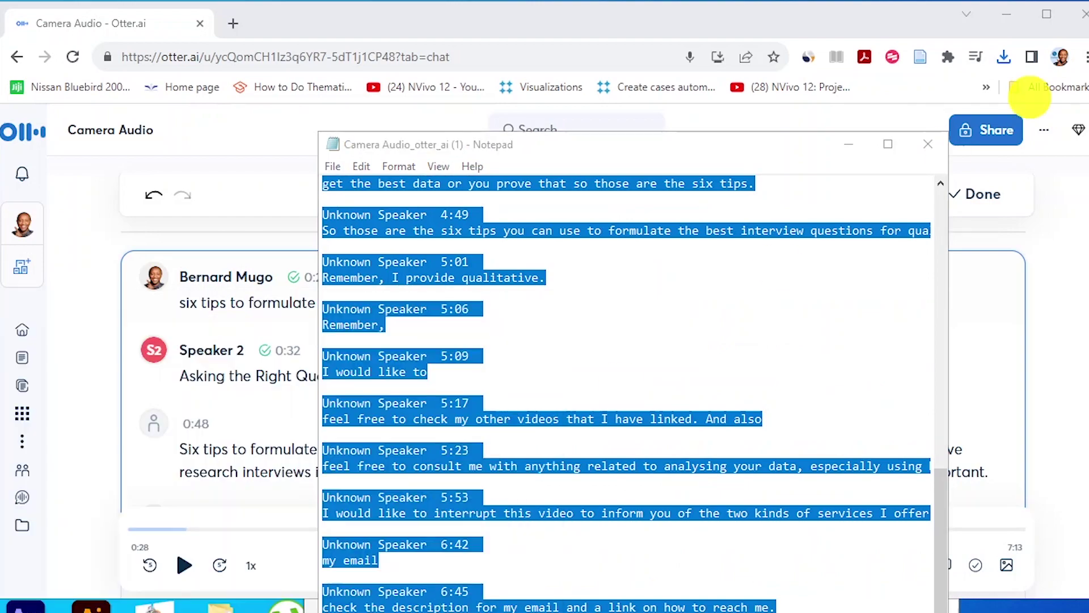
left_click(482, 212)
right_click(407, 218)
Step: Paste the Camera Audio transcript into the blank document and check it from the top
right_click(286, 247)
left_click(324, 322)
scroll(658, 331, "up", 20)
scroll(647, 323, "down", 20)
scroll(650, 319, "down", 10)
key("ctrl+Home")
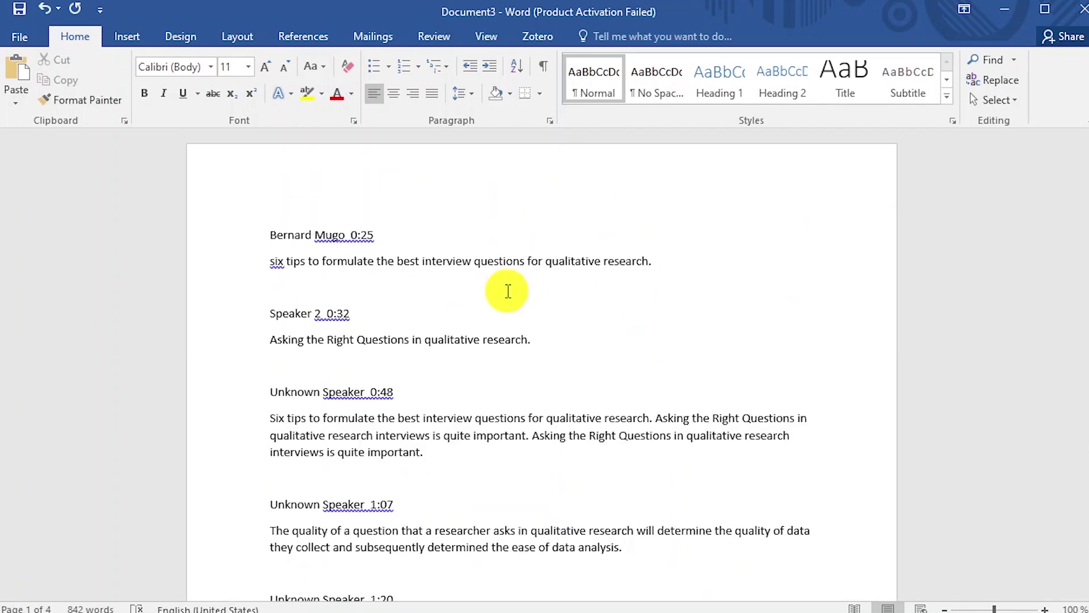
scroll(508, 291, "down", 10)
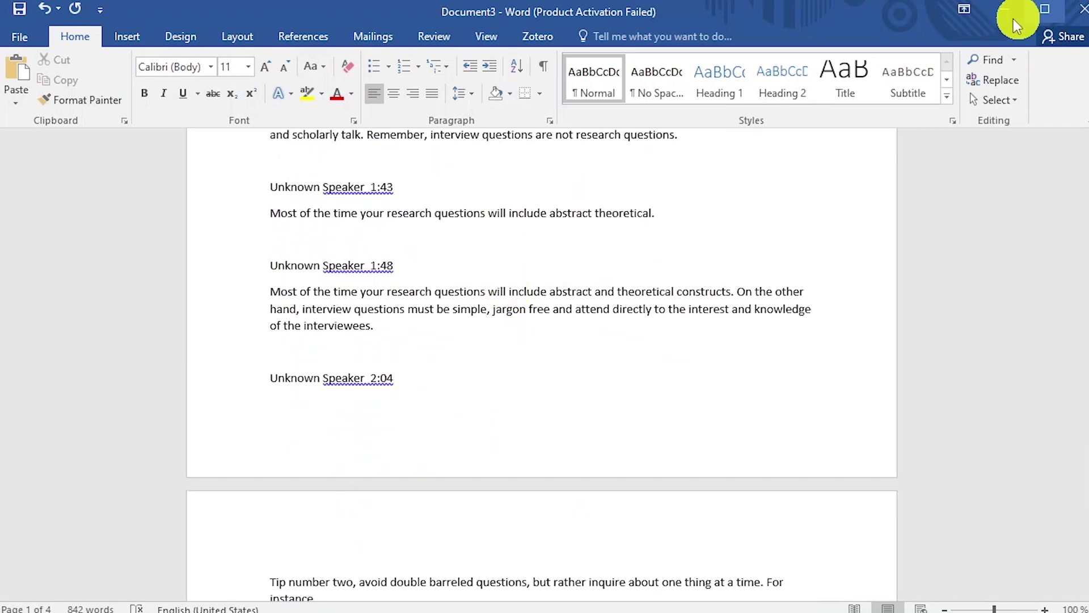
scroll(625, 345, "down", 15)
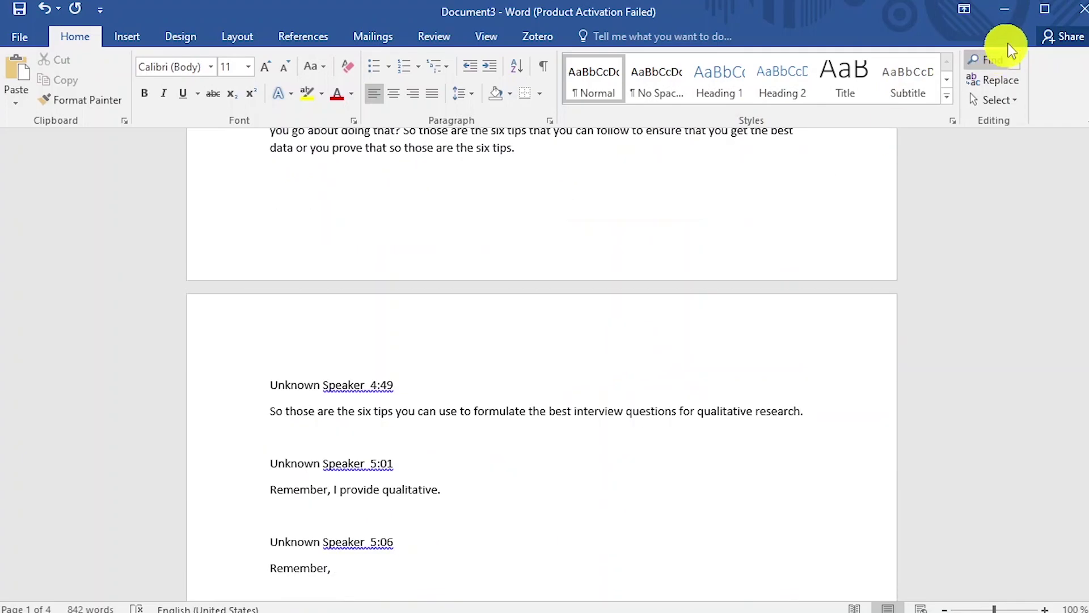